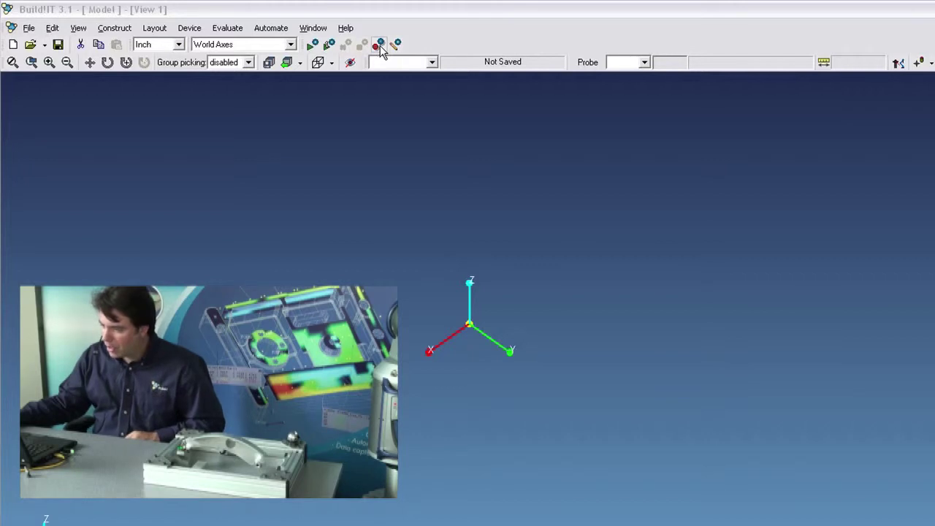
# Start a process recording saved as Process.xml and move the Process window aside, narrower and taller.
pyautogui.click(380, 46)
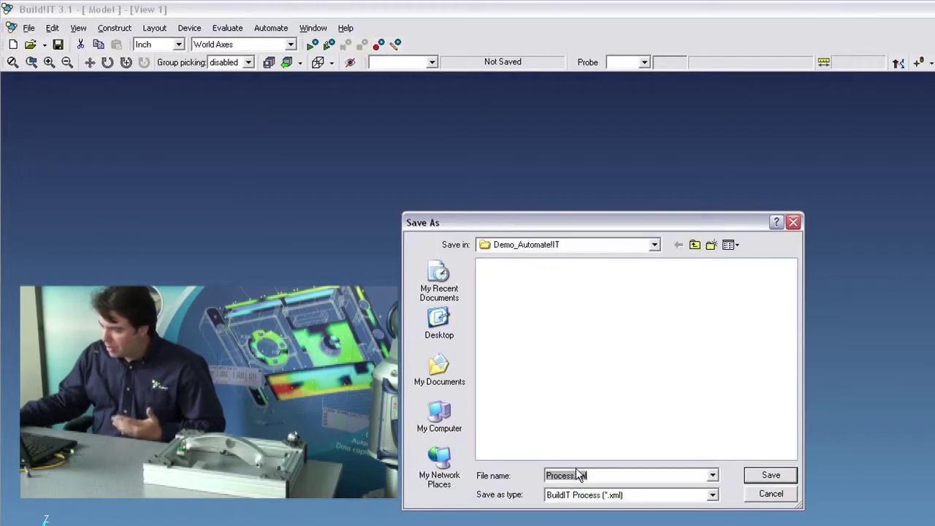
pyautogui.click(767, 475)
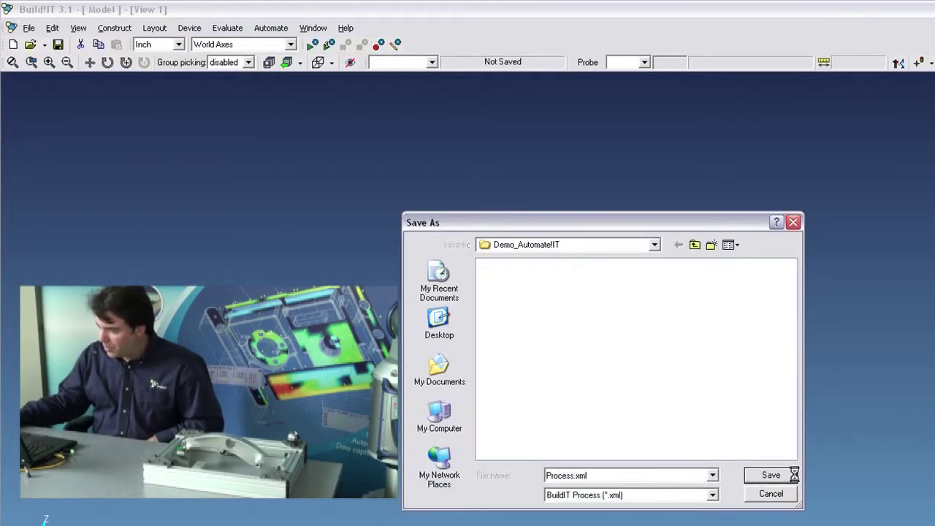
pyautogui.moveTo(149, 35); pyautogui.dragTo(149, 88)
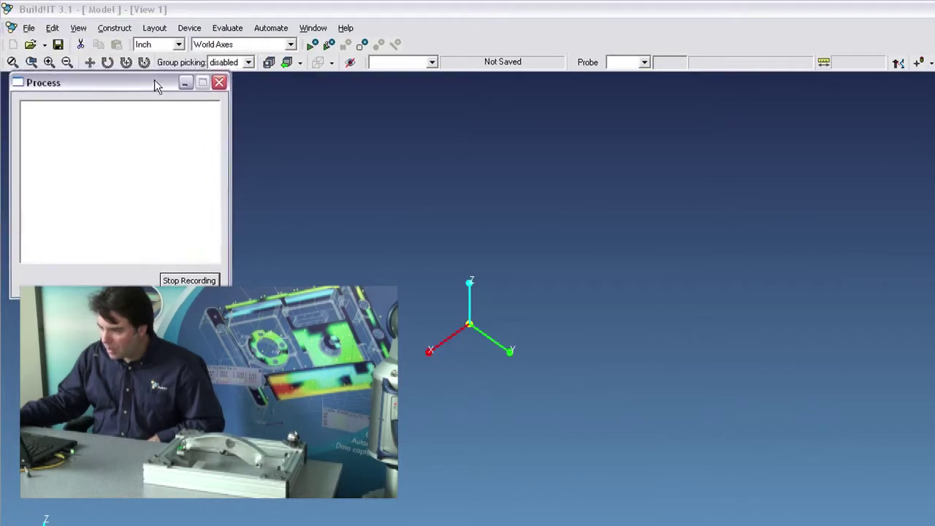
pyautogui.moveTo(221, 298); pyautogui.dragTo(206, 434)
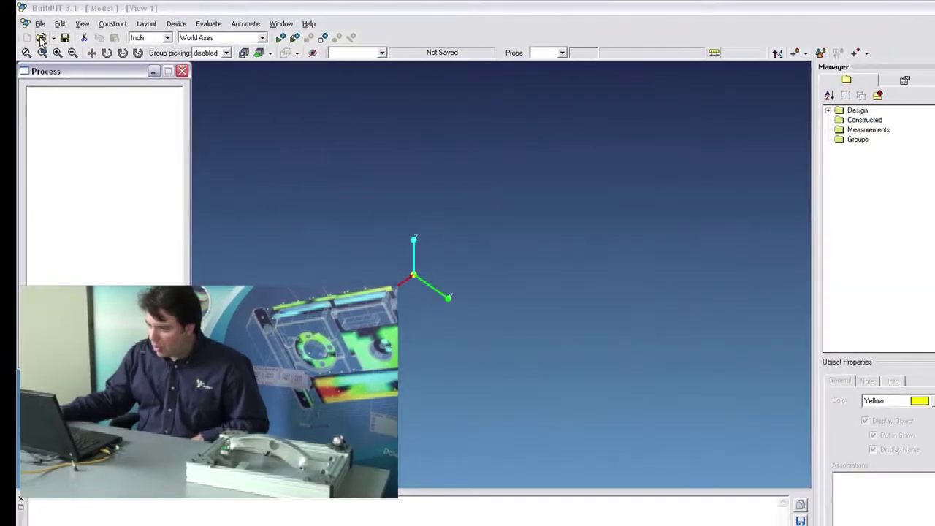
# Open the Demo1.buildit fixture model.
pyautogui.hotkey('ctrl', 'o')
pyautogui.click(394, 194)
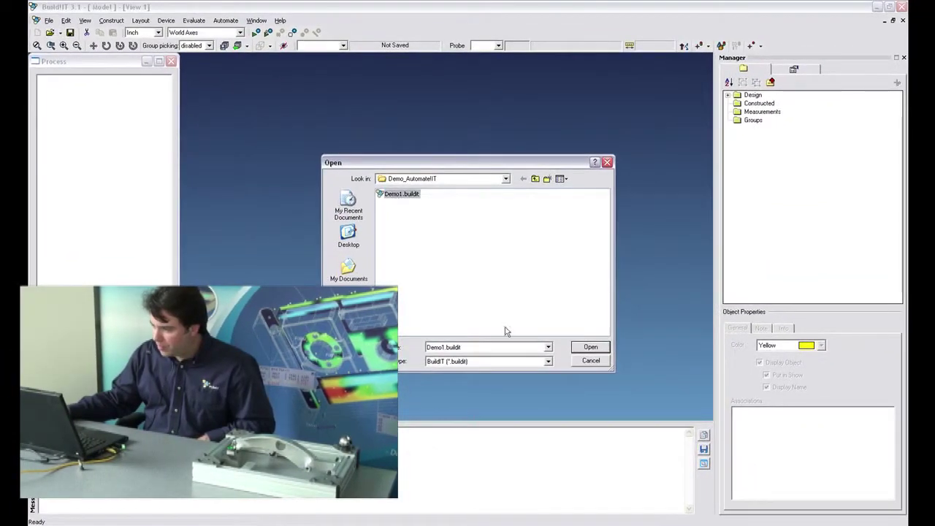
pyautogui.click(590, 347)
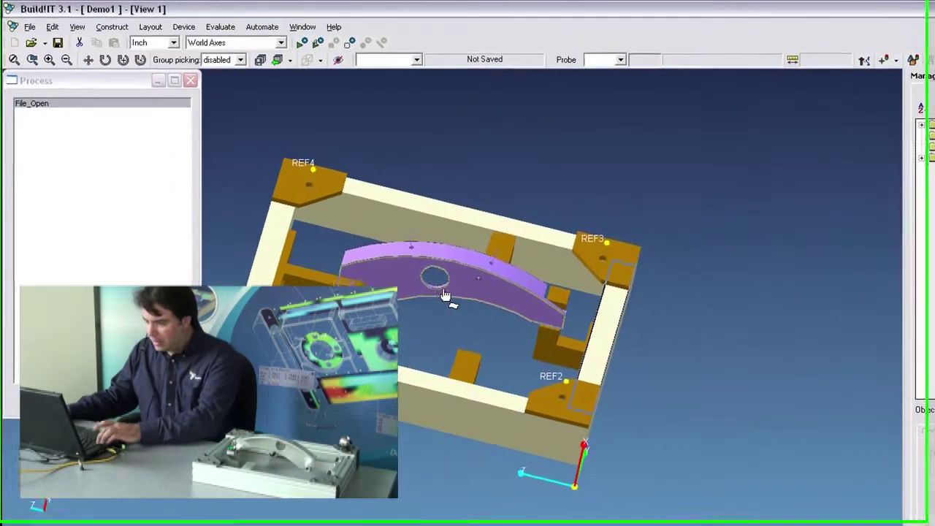
# Add Device1 as a FARO ION tracker with an SMR-1.5 in probe and connect it.
pyautogui.click(220, 26)
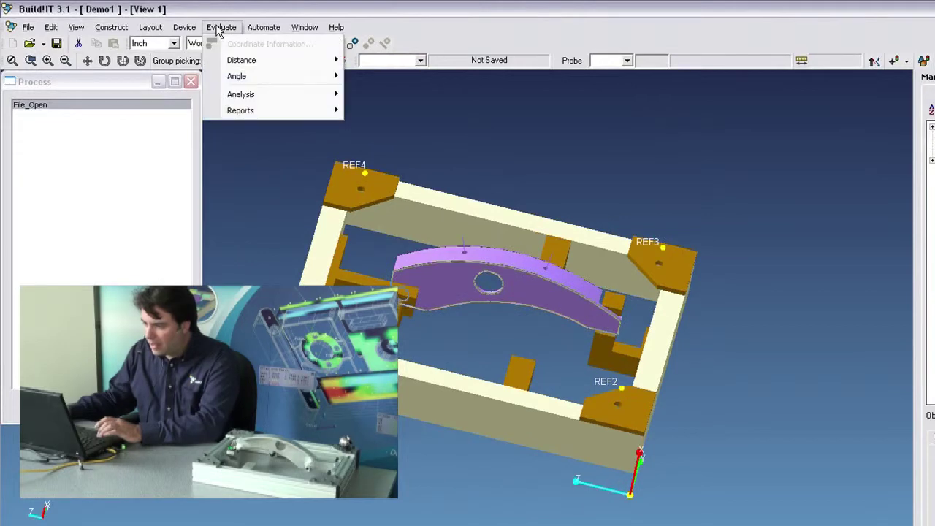
pyautogui.moveTo(194, 29)
pyautogui.click(179, 44)
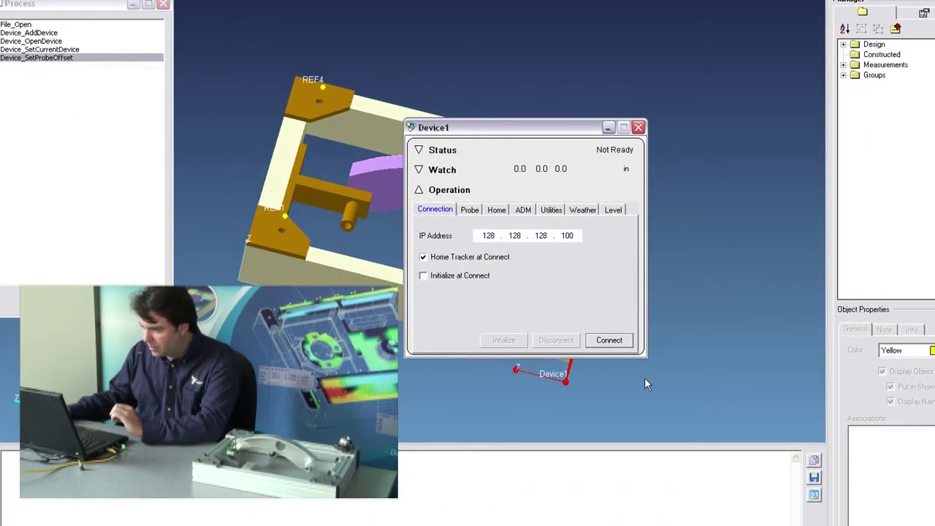
pyautogui.click(609, 340)
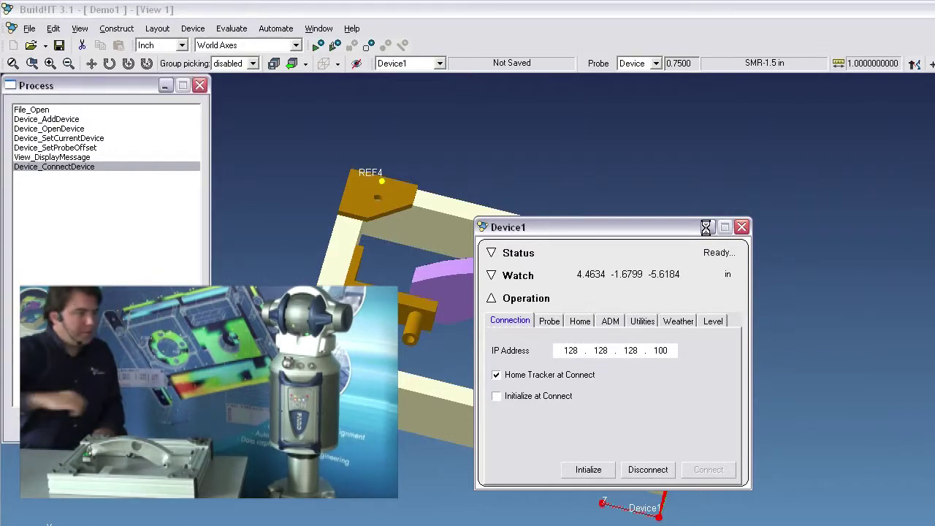
pyautogui.click(609, 129)
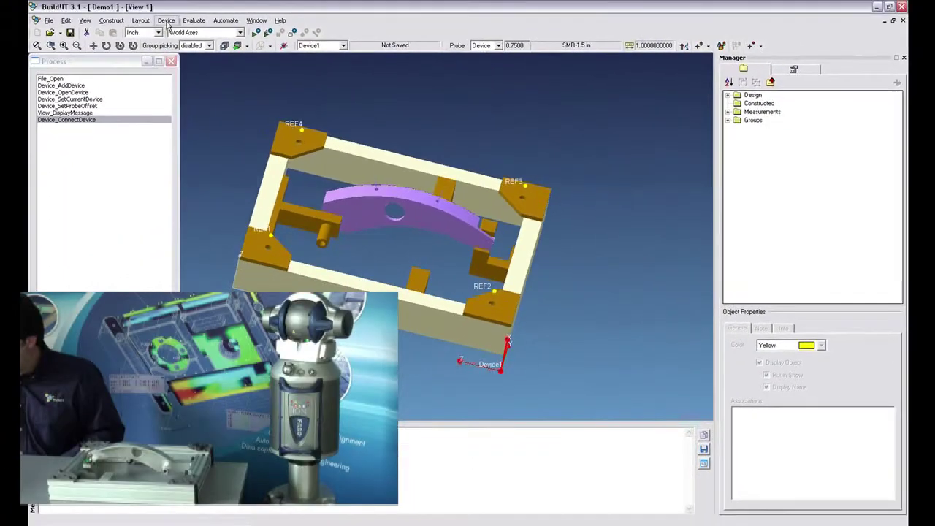
pyautogui.click(193, 28)
# Fit-point measure REF1–REF4 and apply the resulting alignment (RMS 0.0147 in.).
pyautogui.moveTo(212, 72)
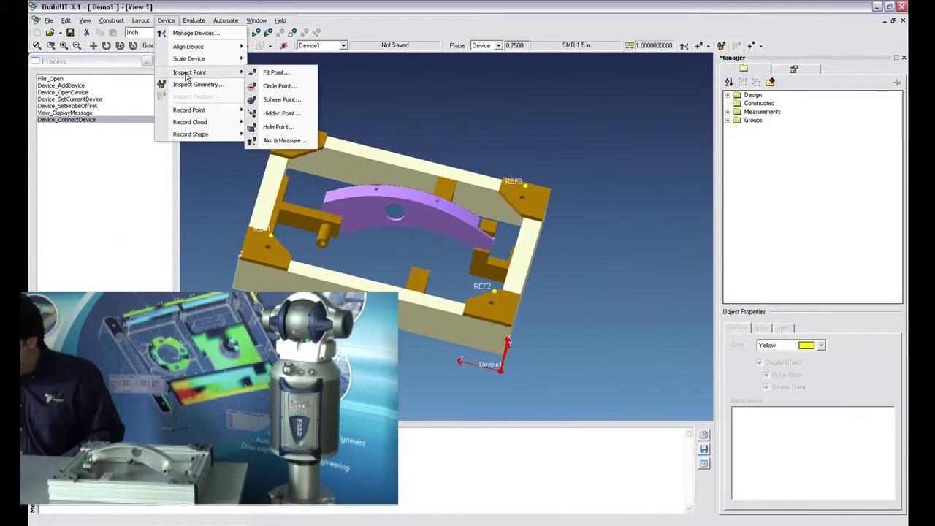
pyautogui.click(276, 72)
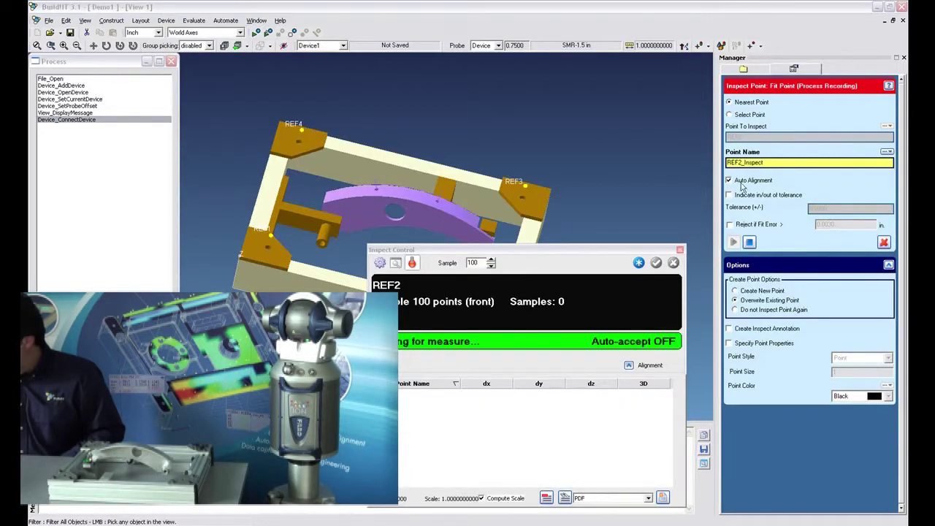
pyautogui.click(743, 115)
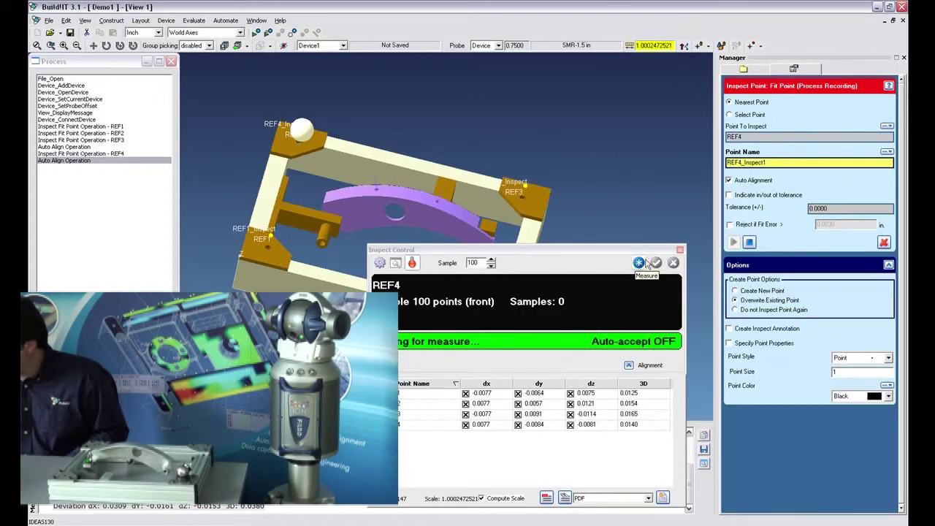
pyautogui.click(884, 243)
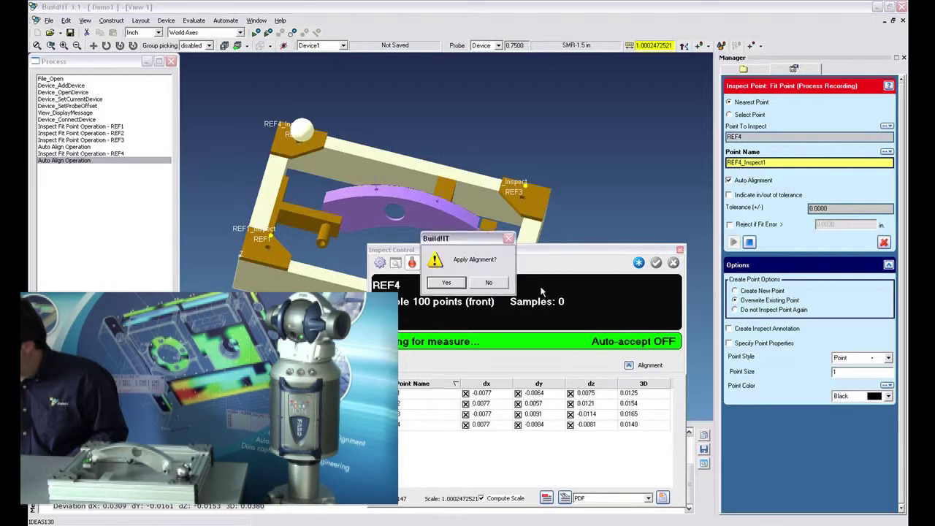
pyautogui.click(445, 284)
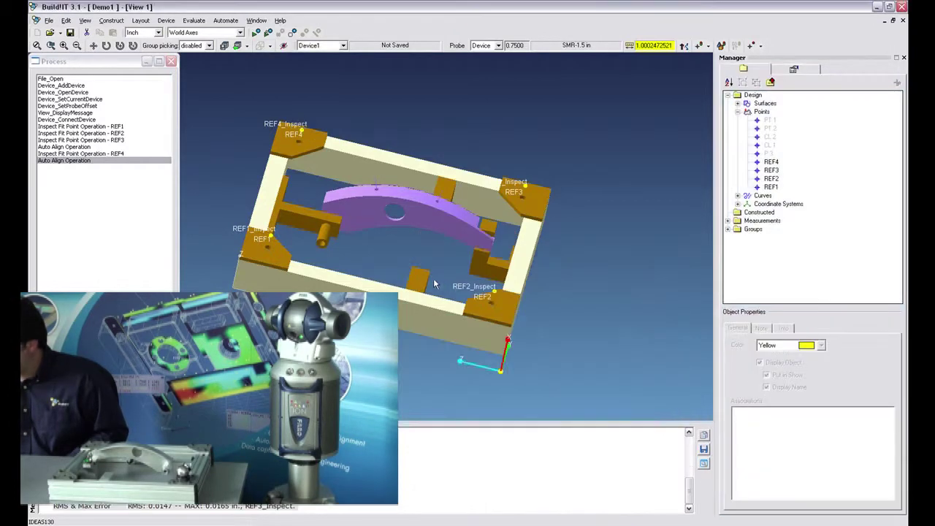
pyautogui.click(165, 21)
pyautogui.click(190, 86)
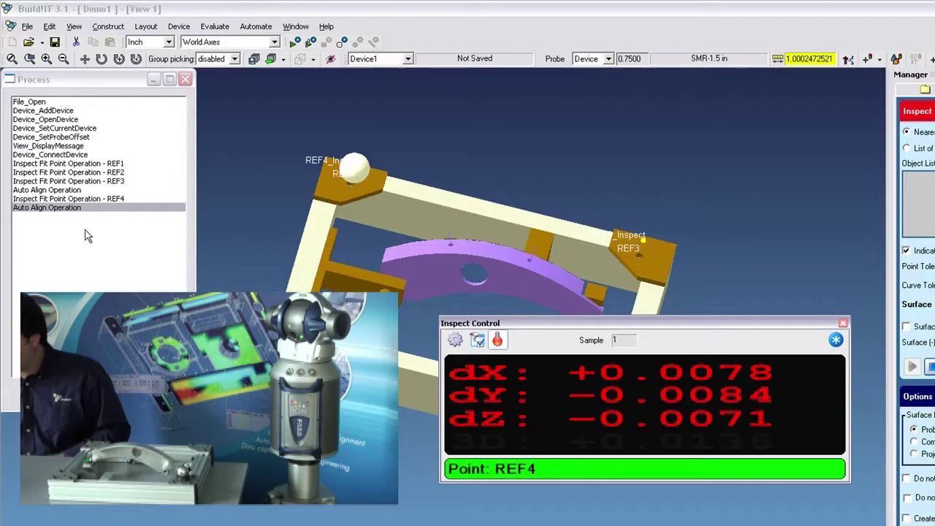
# Orbit, zoom and pan the 3-D view close onto the REF4 pad.
pyautogui.moveTo(497, 244); pyautogui.dragTo(411, 273, button='middle')
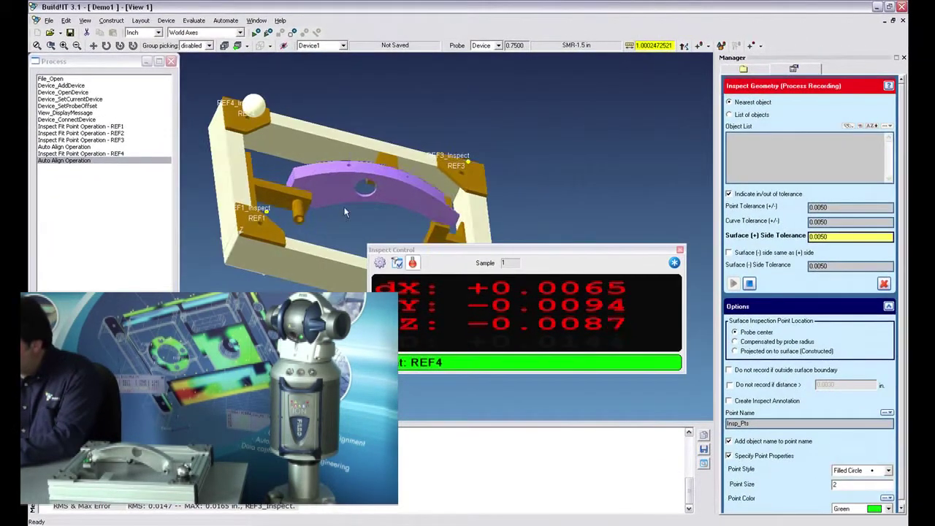
pyautogui.moveTo(346, 212); pyautogui.dragTo(281, 198, button='middle')
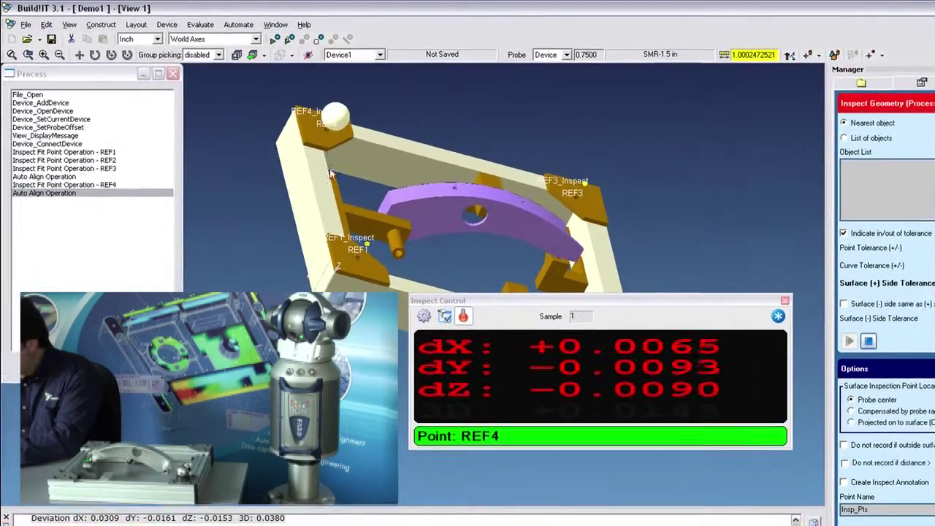
pyautogui.moveTo(314, 138); pyautogui.dragTo(397, 211, button='middle')
pyautogui.scroll(3, 397, 211)
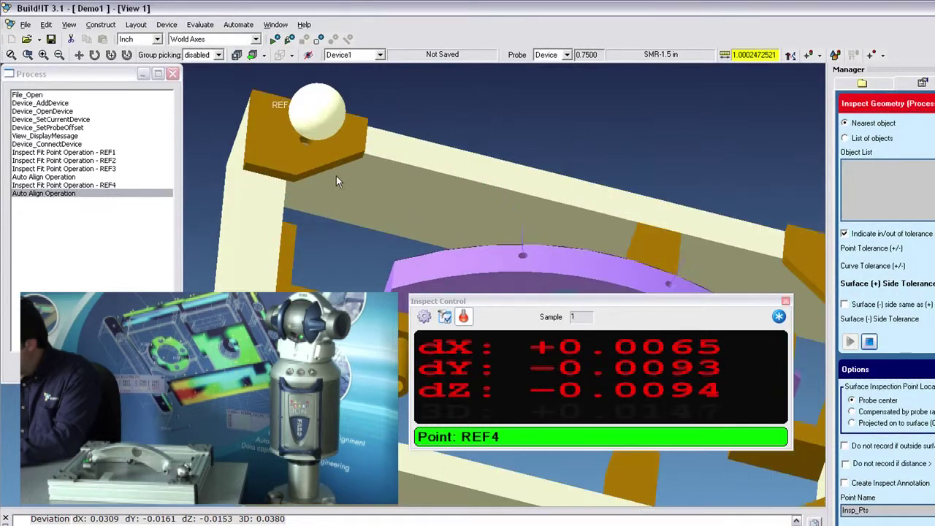
pyautogui.moveTo(336, 176); pyautogui.dragTo(404, 236, button='middle')
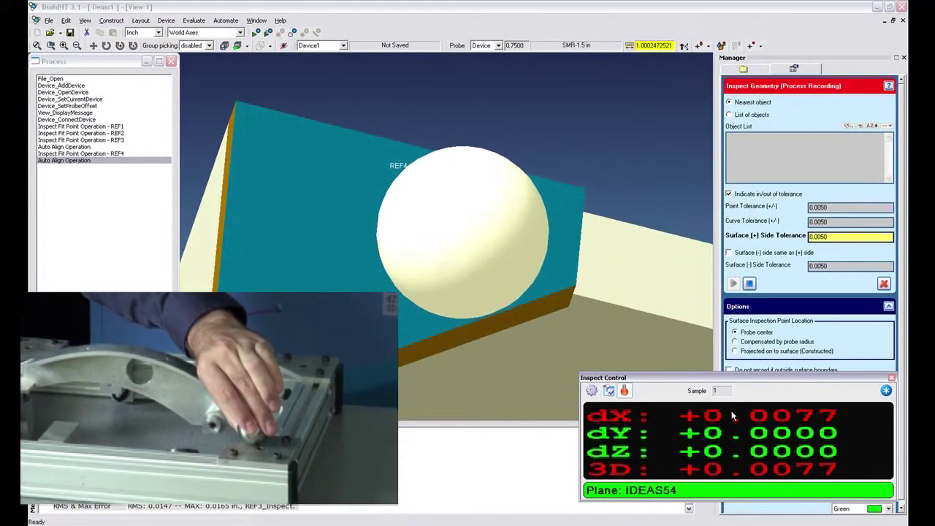
# Record three points on plane IDEAS54 and one on IDEAS38, zooming the view out.
pyautogui.click(886, 391)
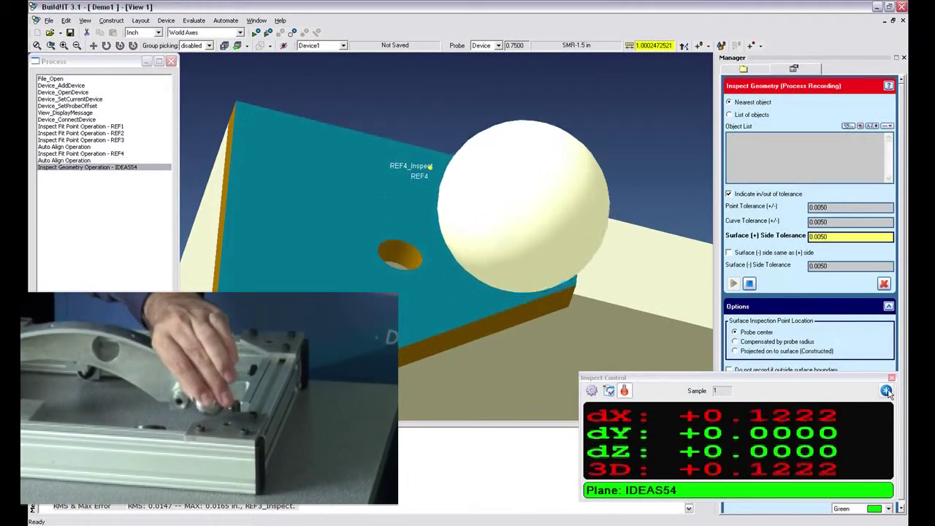
pyautogui.click(885, 391)
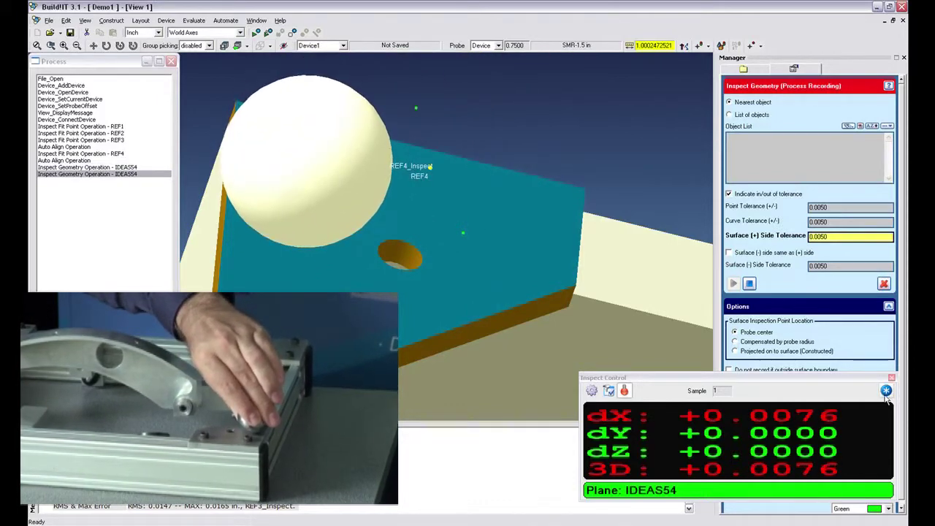
pyautogui.click(886, 391)
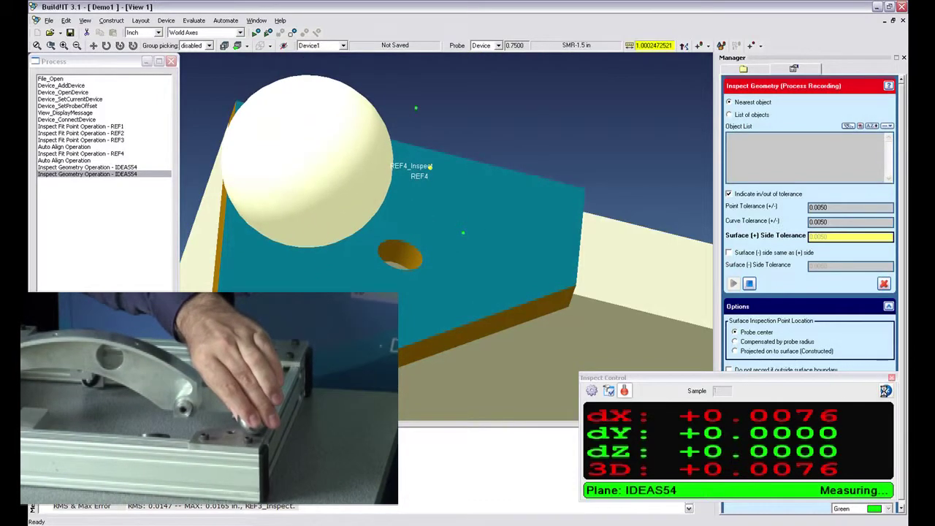
pyautogui.click(76, 47)
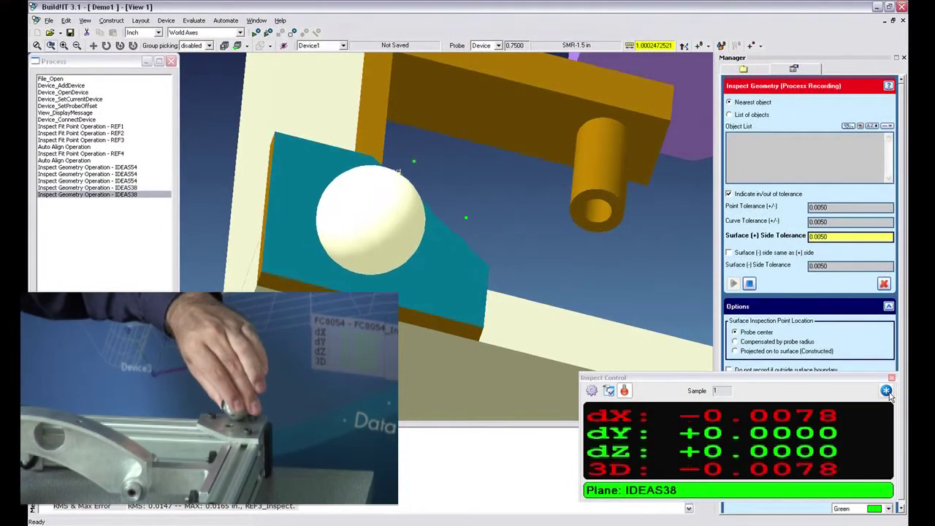
pyautogui.click(886, 391)
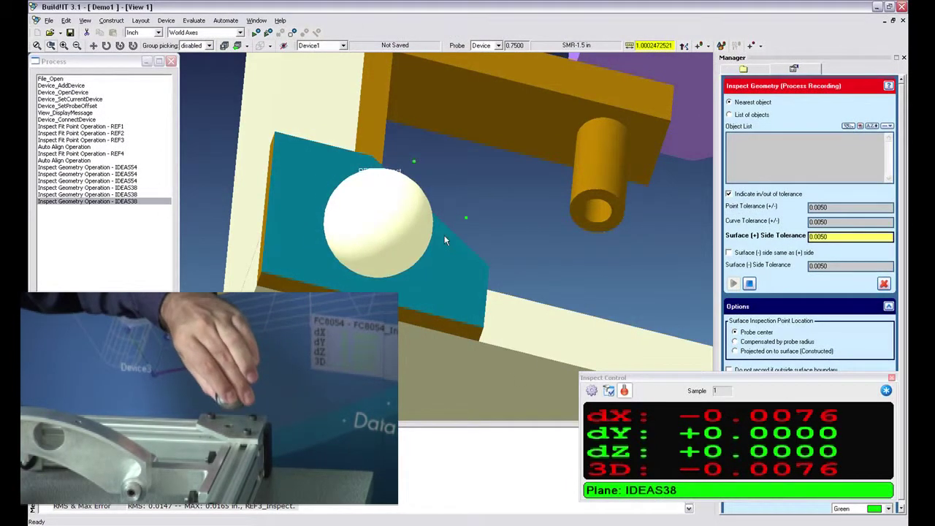
pyautogui.click(78, 46)
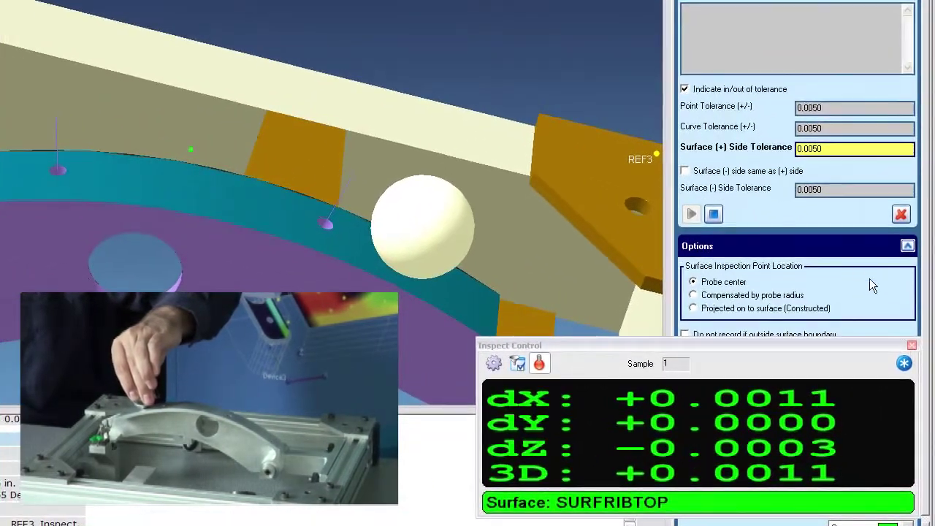
# Enable Create Inspect Annotation and measure three SURFRIBTOP rib points, one reading -0.0051.
pyautogui.moveTo(775, 352); pyautogui.dragTo(467, 352)
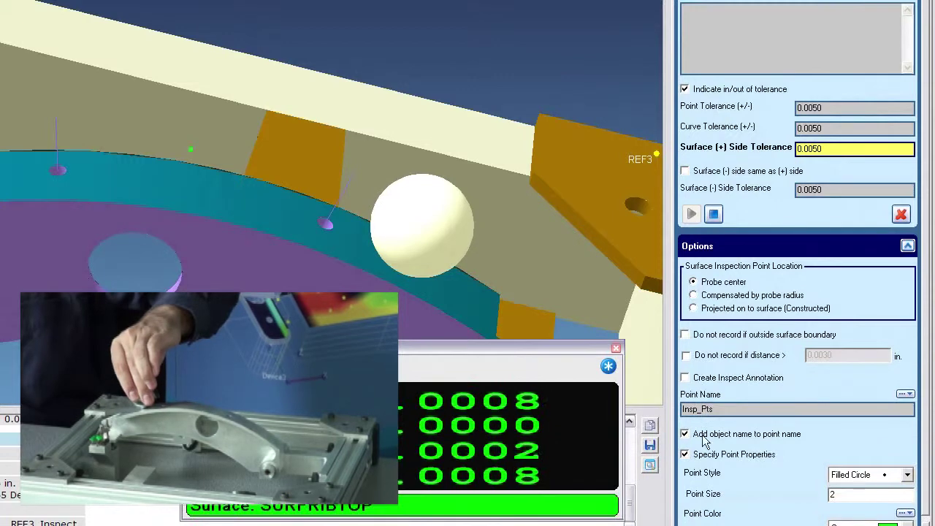
pyautogui.click(695, 377)
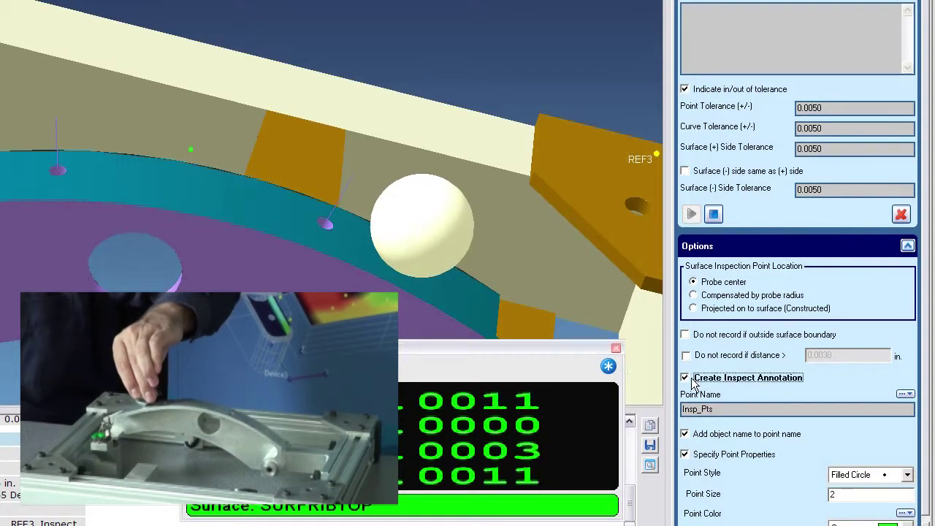
pyautogui.moveTo(569, 355); pyautogui.dragTo(660, 349)
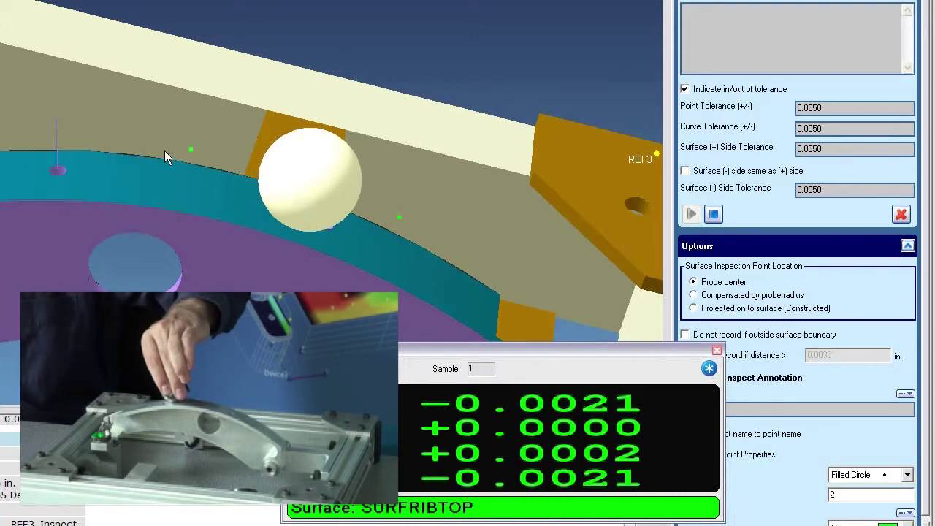
pyautogui.click(709, 368)
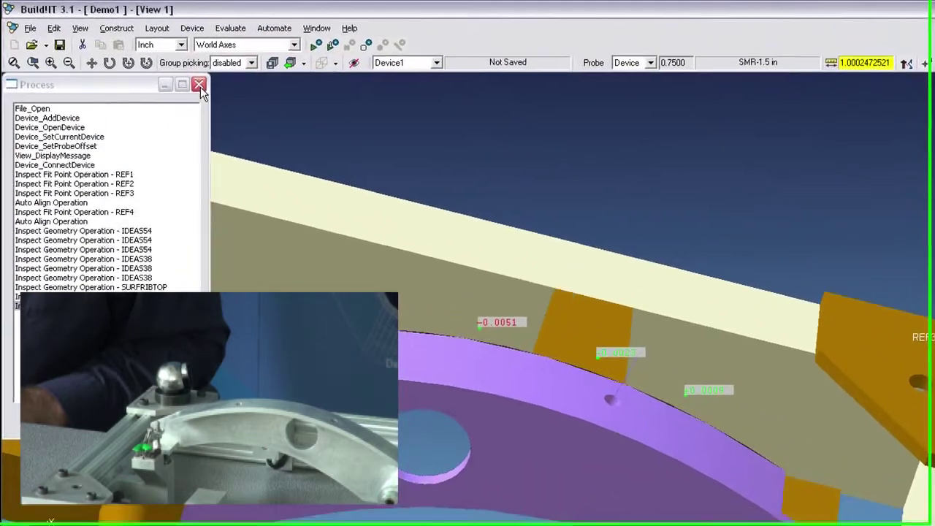
# Keep recording and apply a Rainbow surfaces-to-points colour map to the rib (0.0079 to -0.0081).
pyautogui.click(171, 61)
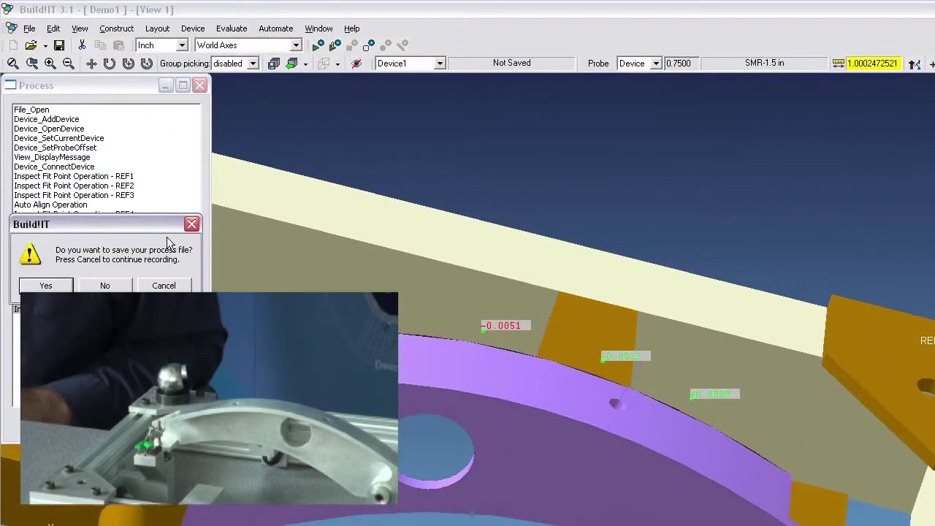
pyautogui.click(164, 286)
pyautogui.click(230, 29)
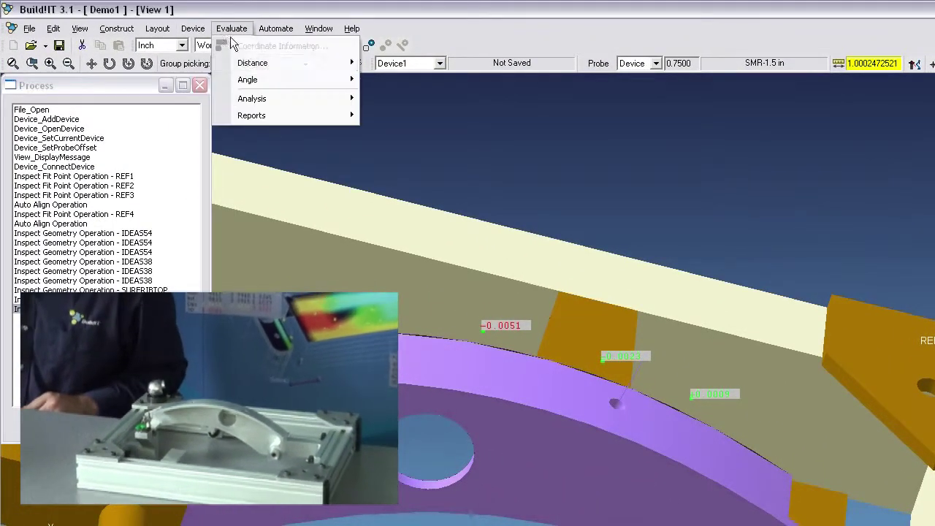
pyautogui.moveTo(261, 99)
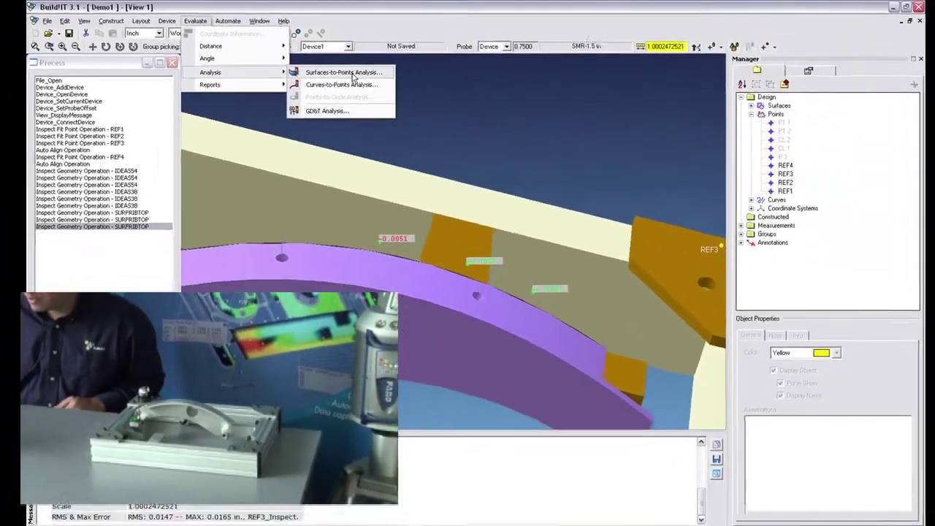
pyautogui.click(343, 73)
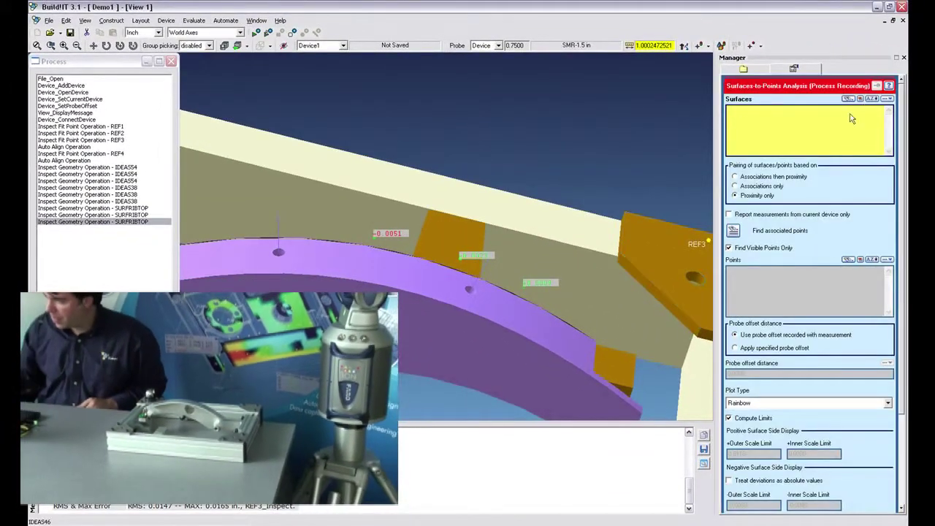
pyautogui.click(849, 99)
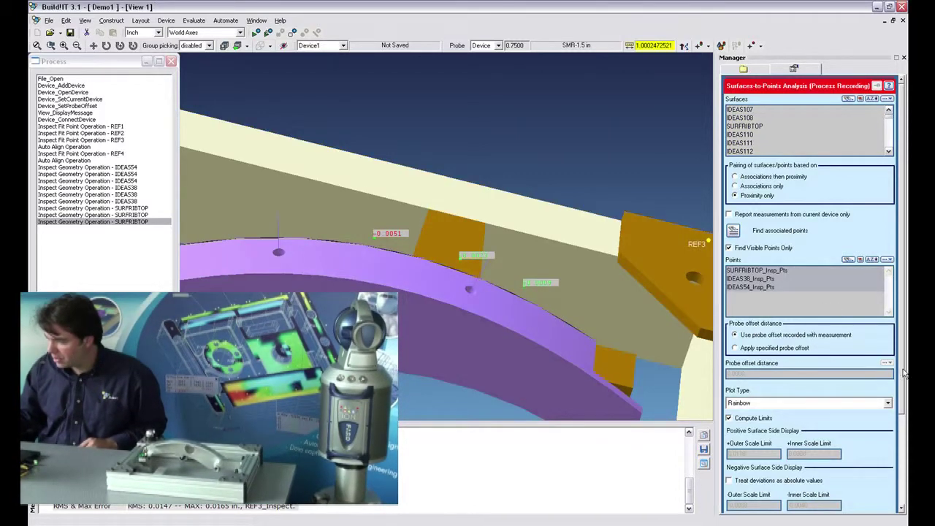
pyautogui.scroll(-3, 904, 373)
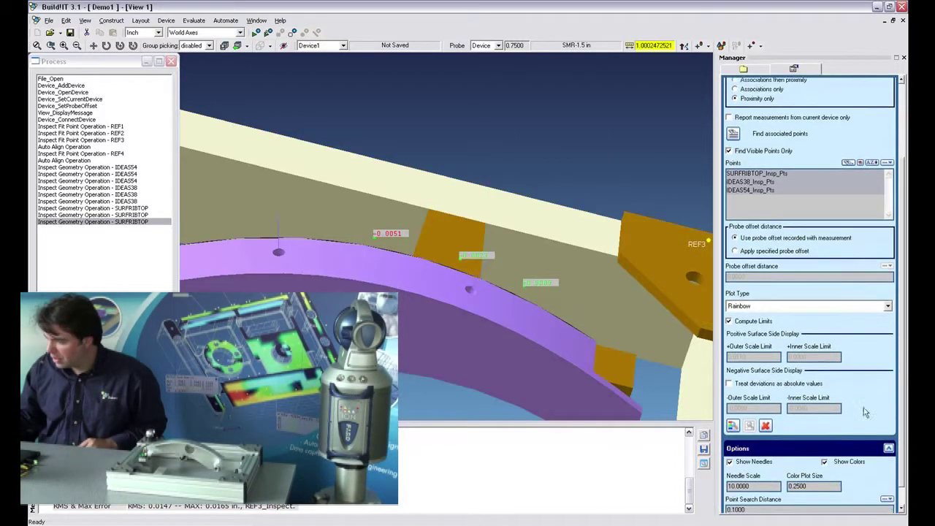
pyautogui.click(735, 426)
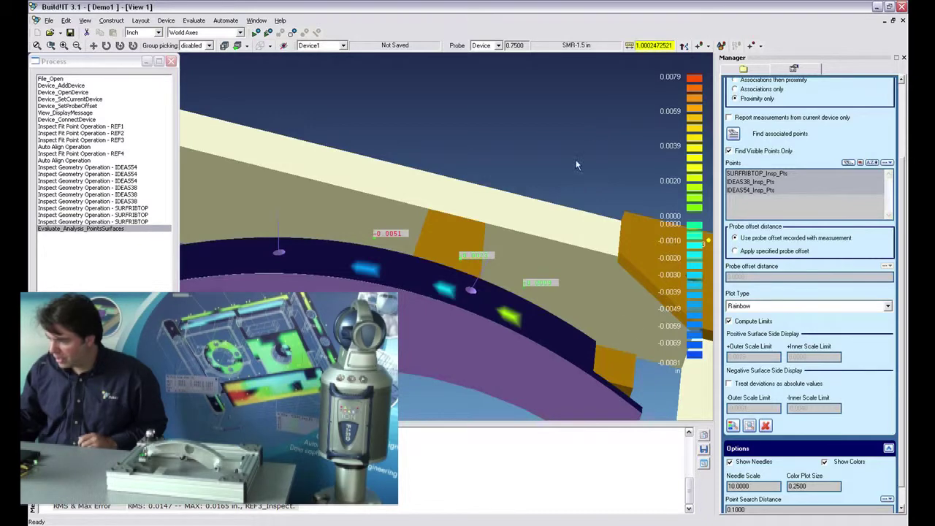
pyautogui.click(765, 426)
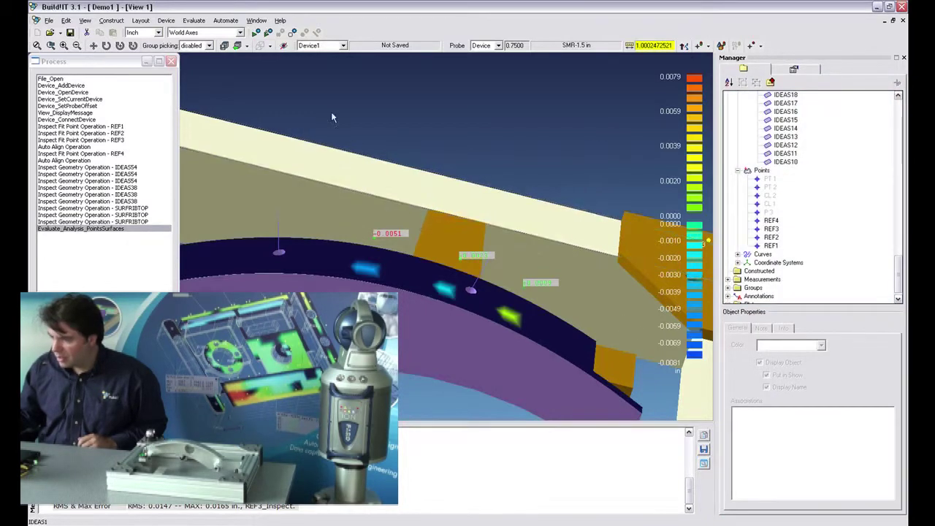
# Generate a Surface/Curve Text Report PDF of all objects with multiple screenshots, including view-REF1.
pyautogui.click(195, 21)
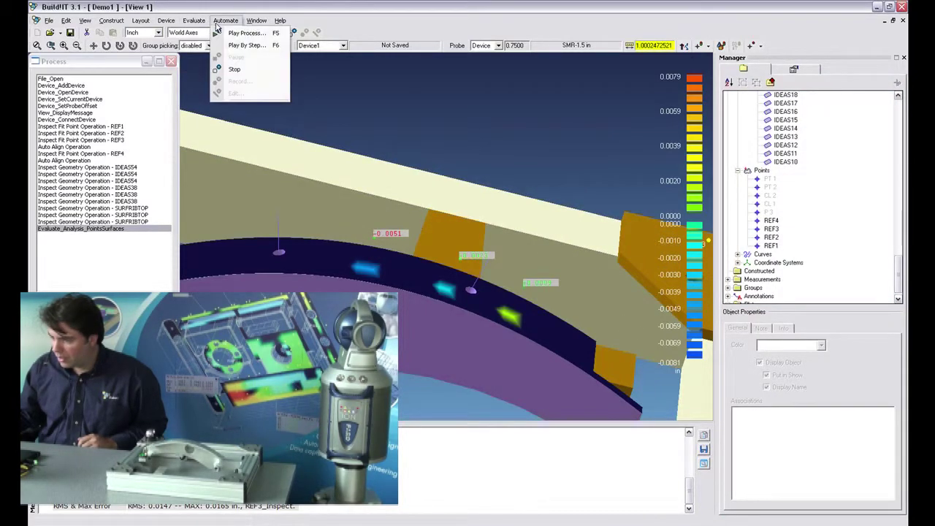
pyautogui.moveTo(219, 83)
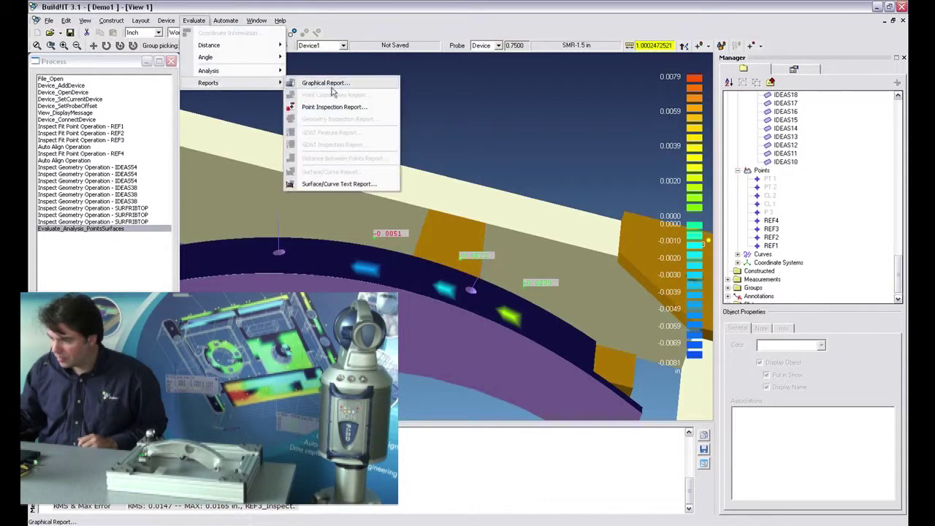
pyautogui.click(321, 183)
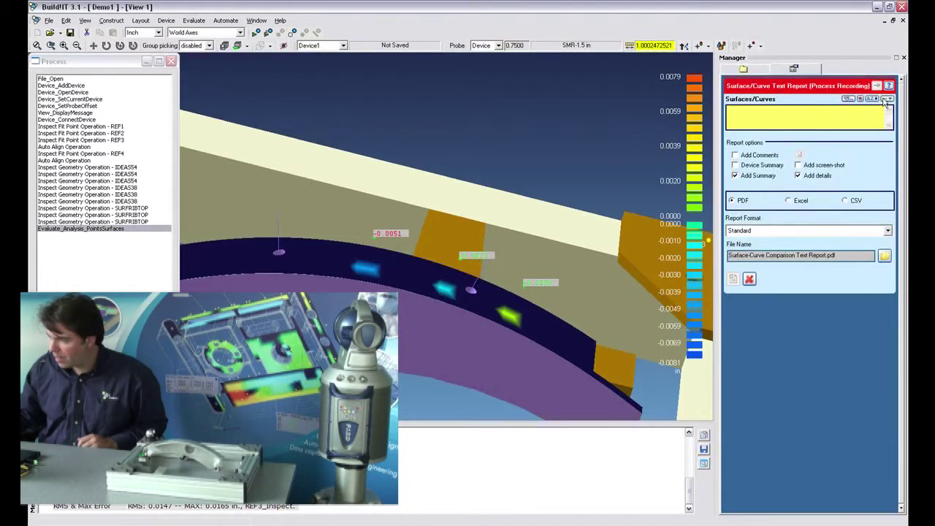
pyautogui.click(854, 103)
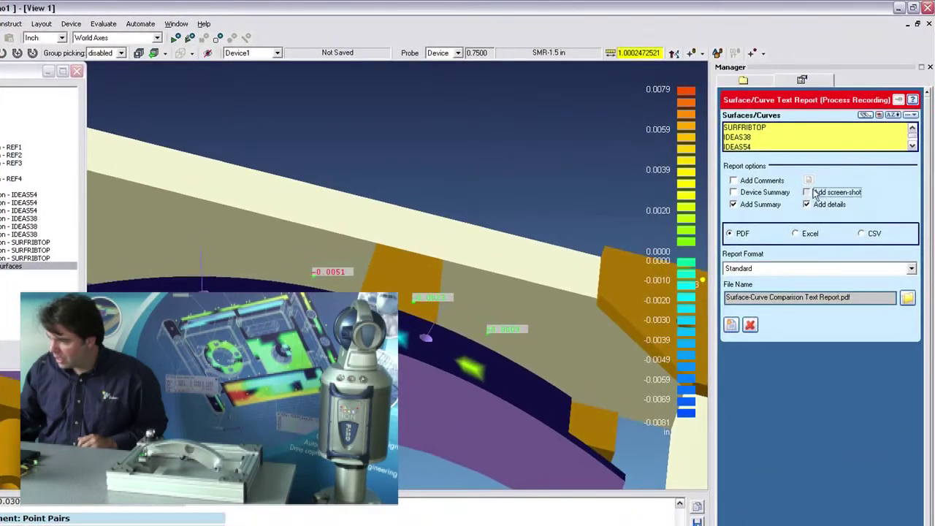
pyautogui.click(813, 194)
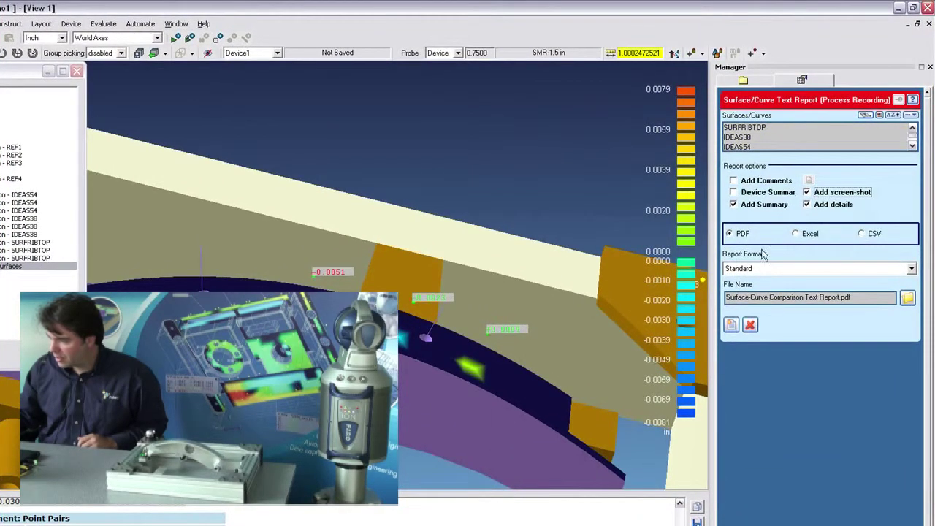
pyautogui.click(730, 325)
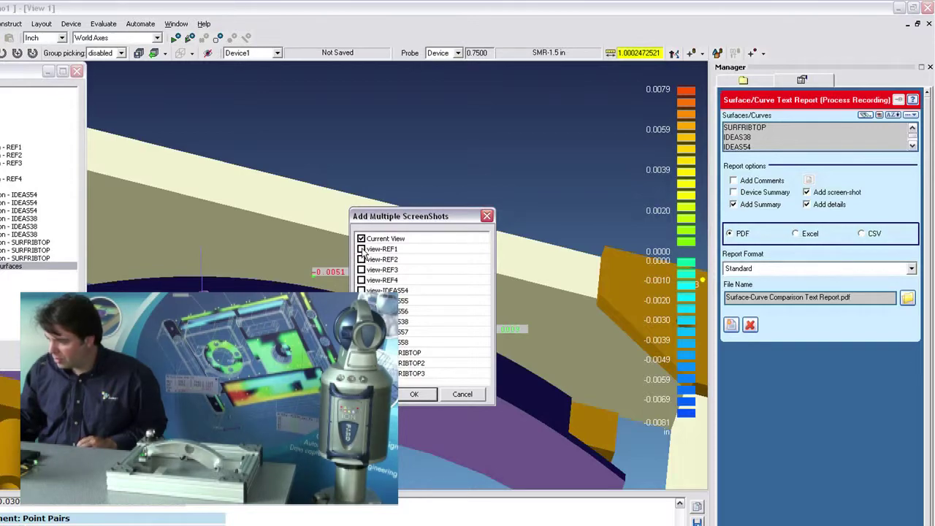
pyautogui.click(361, 249)
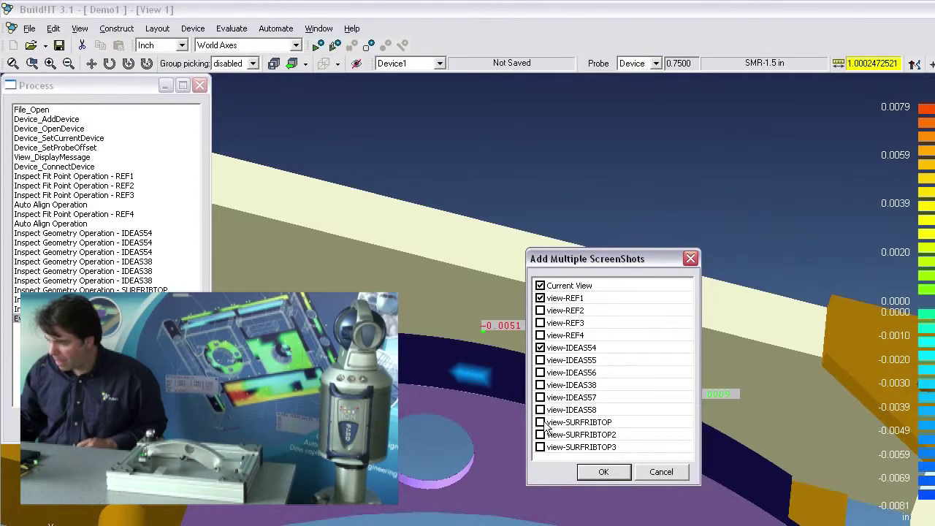
pyautogui.click(603, 468)
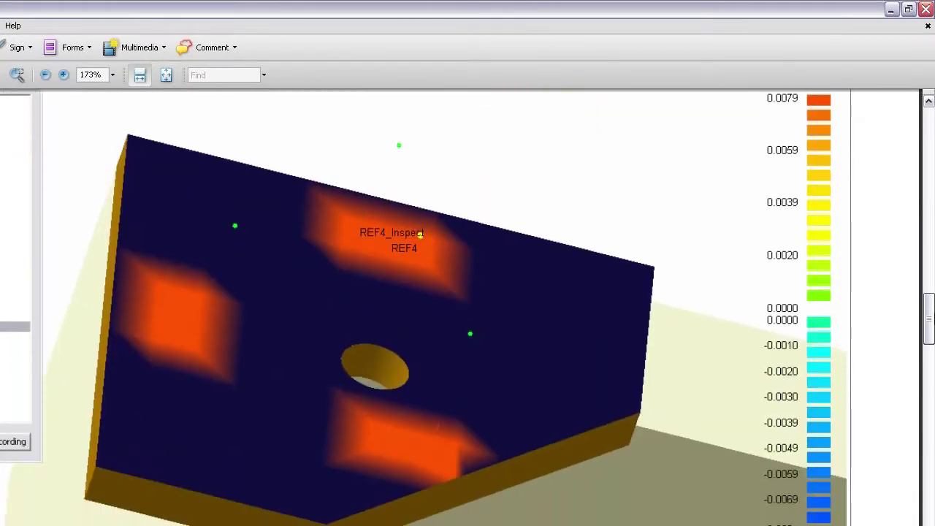
# Scroll the report PDF down to page 5's SURFRIBTOP surface table.
pyautogui.scroll(-15, 2, 477)
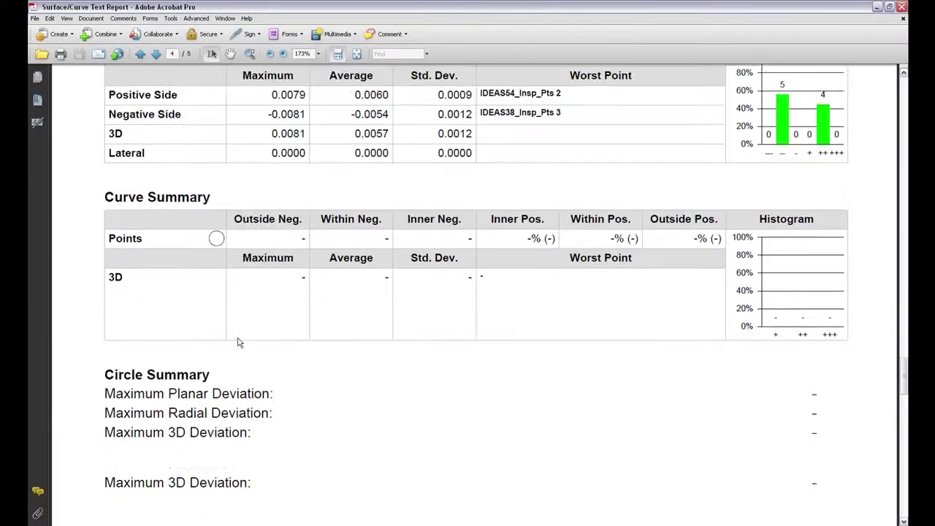
pyautogui.scroll(-10, 238, 342)
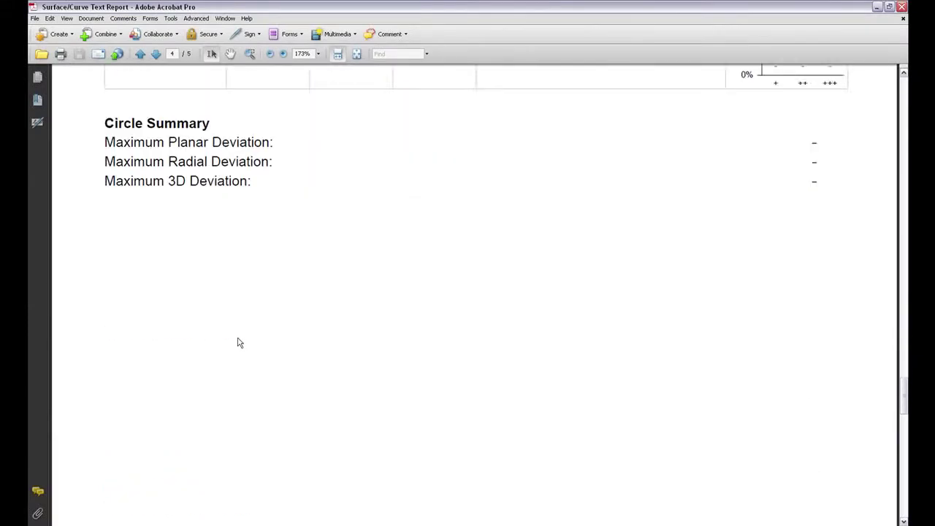
pyautogui.scroll(-15, 393, 198)
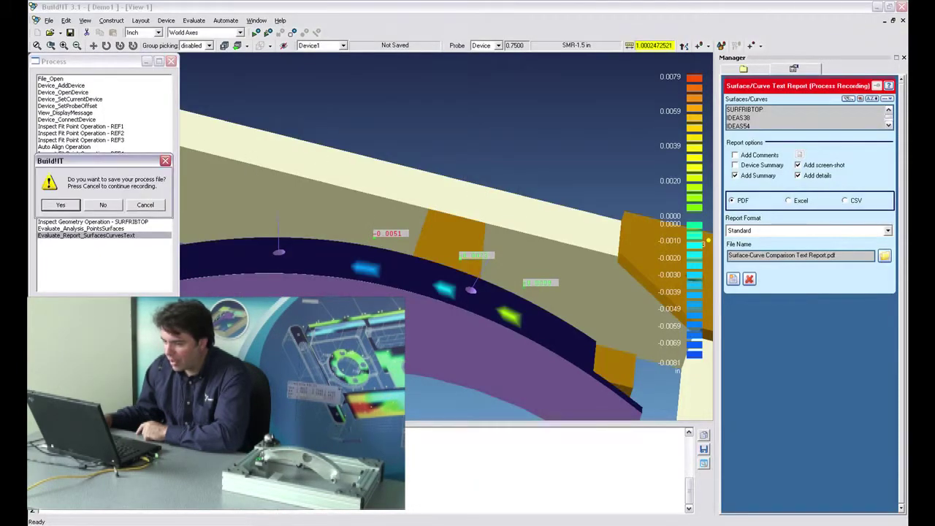
# Save the recording to Process.xml and start a new model, discarding Demo1 changes.
pyautogui.click(69, 207)
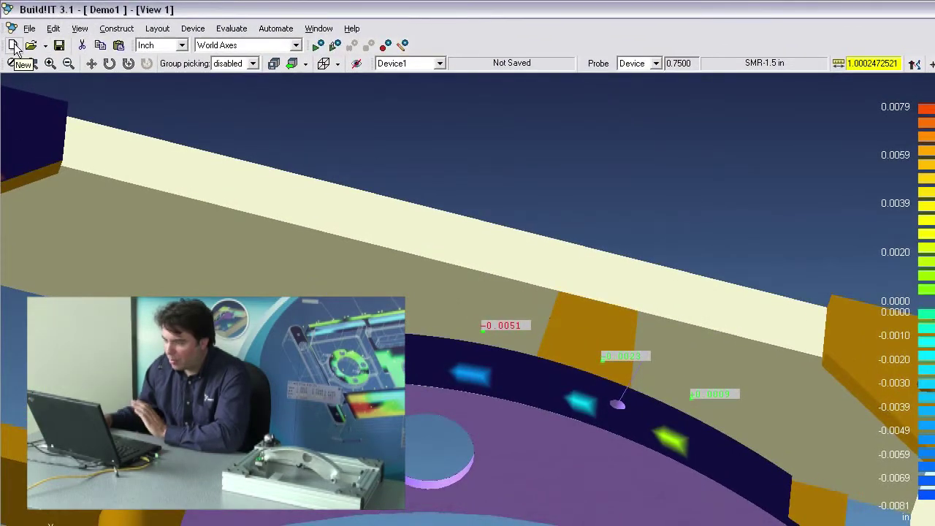
pyautogui.click(14, 46)
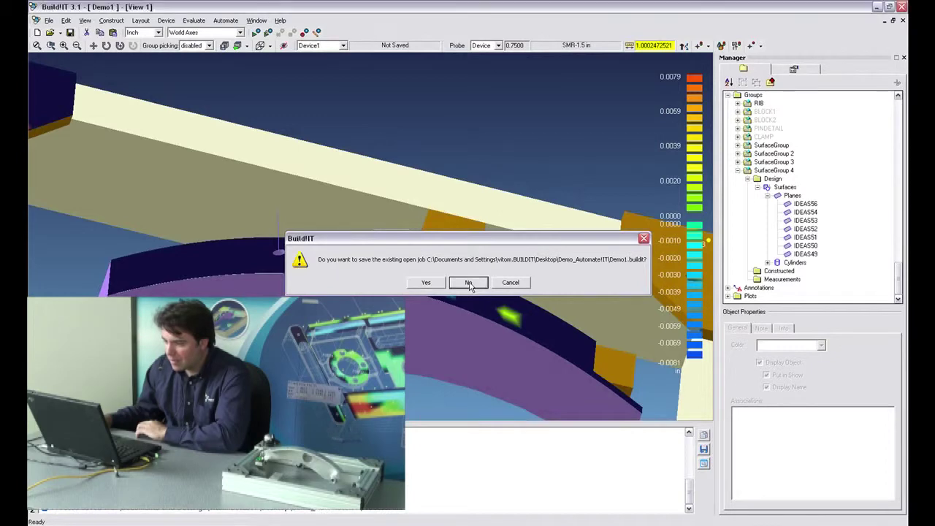
pyautogui.click(469, 283)
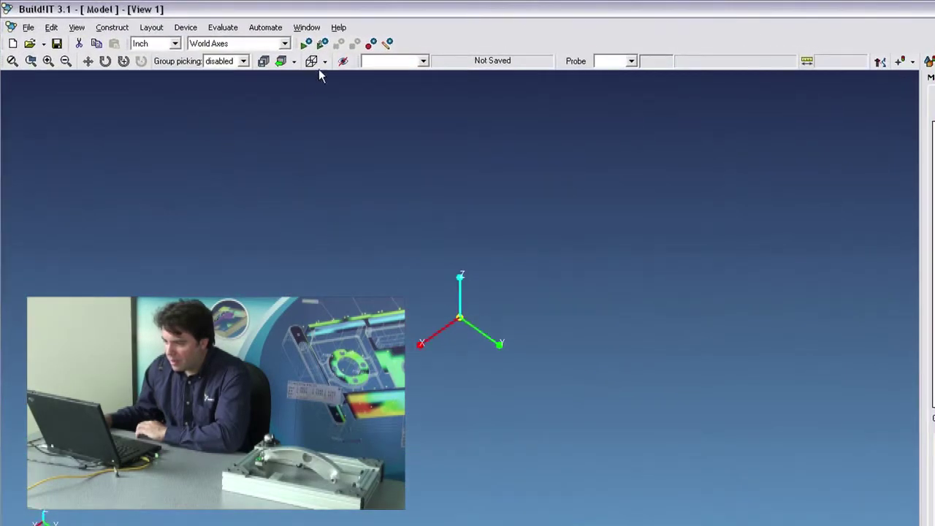
# Start playback of the recorded Process.xml to reopen Demo1 and connect to Device1.
pyautogui.click(308, 45)
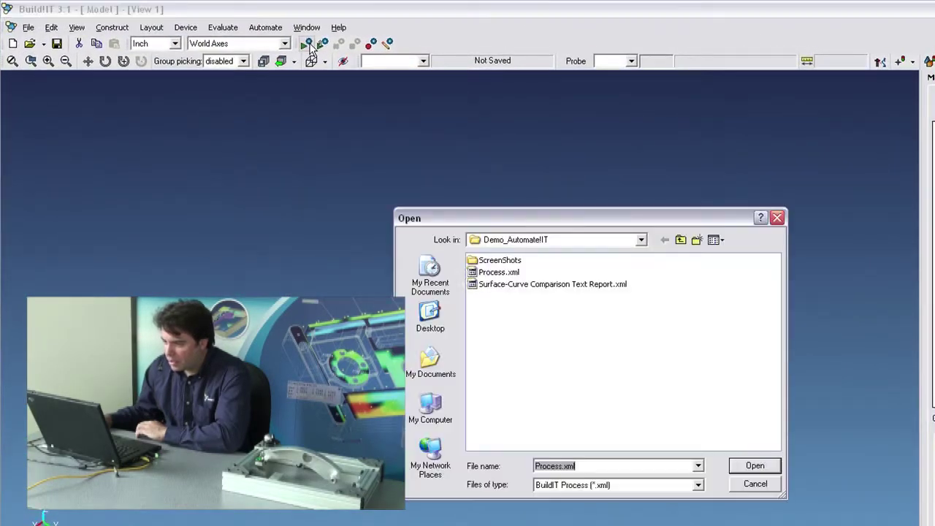
pyautogui.click(504, 273)
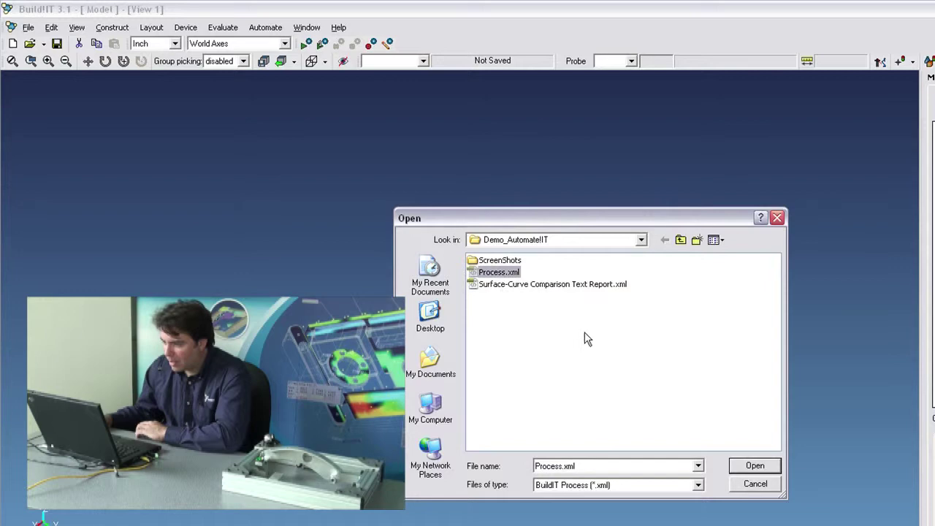
pyautogui.click(756, 466)
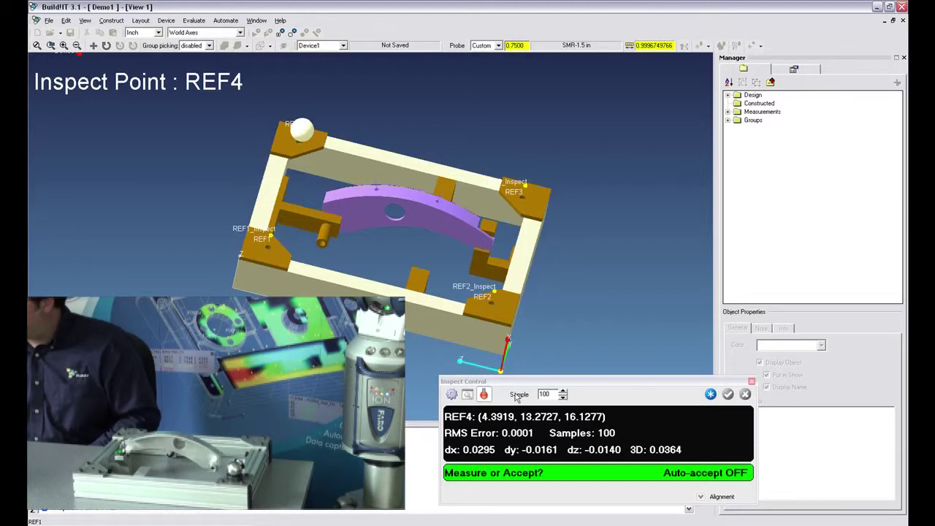
# Measure reference point REF4 and accept it so playback continues to plane IDEAS54.
pyautogui.click(709, 395)
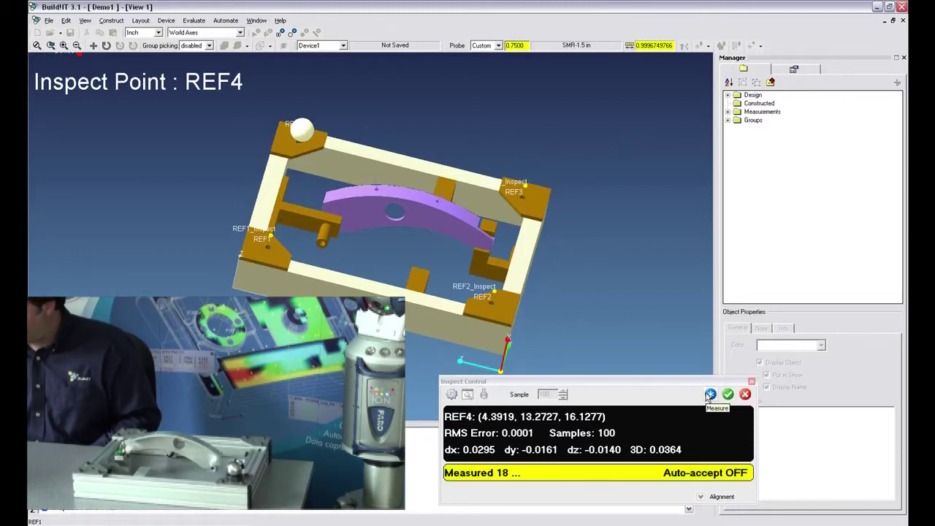
pyautogui.click(709, 396)
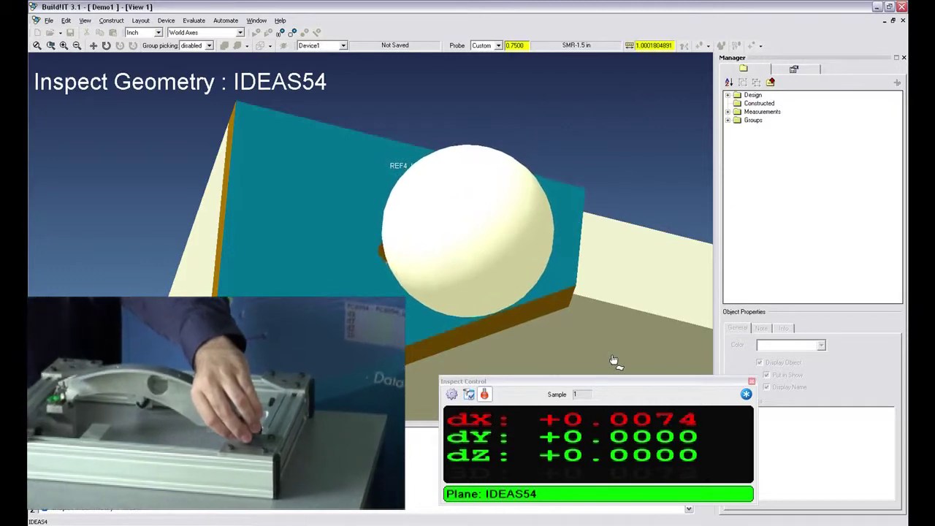
# Measure the inspection points on plane IDEAS54 and finish that plane.
pyautogui.click(745, 394)
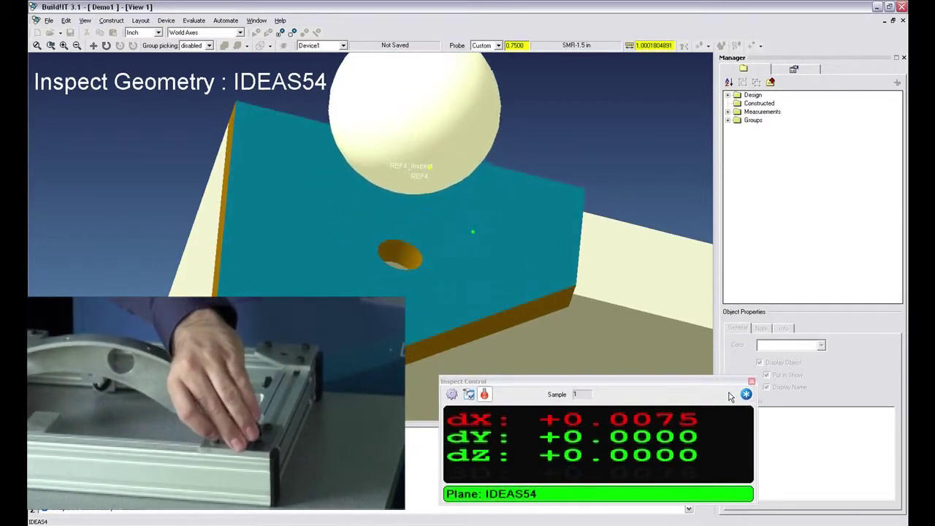
pyautogui.click(746, 395)
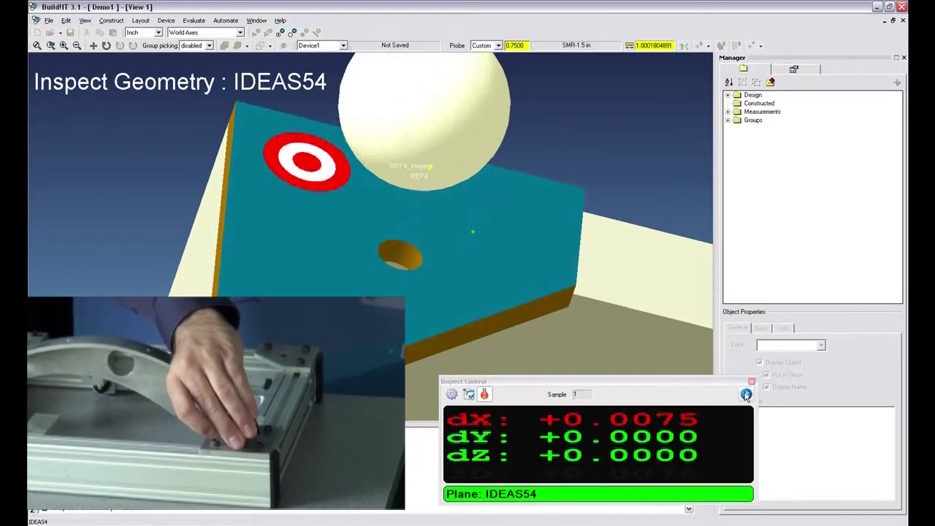
pyautogui.click(746, 395)
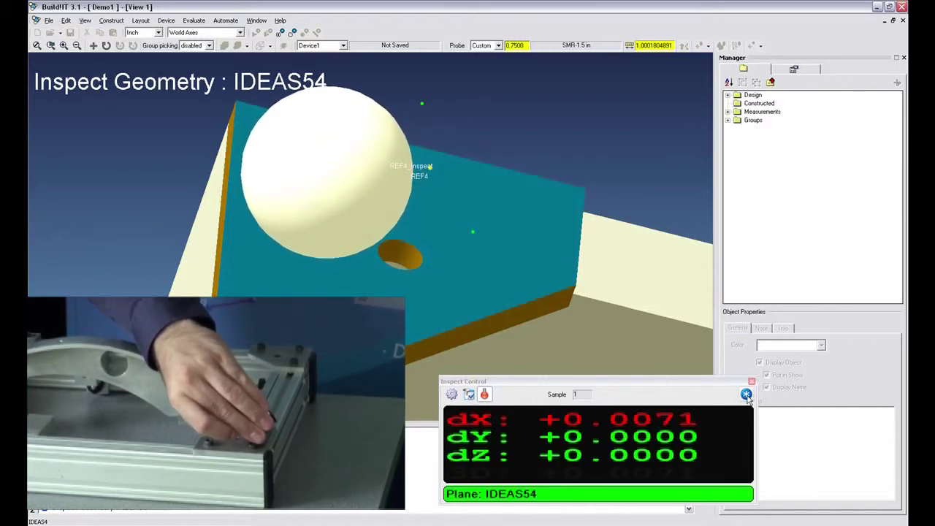
pyautogui.click(746, 394)
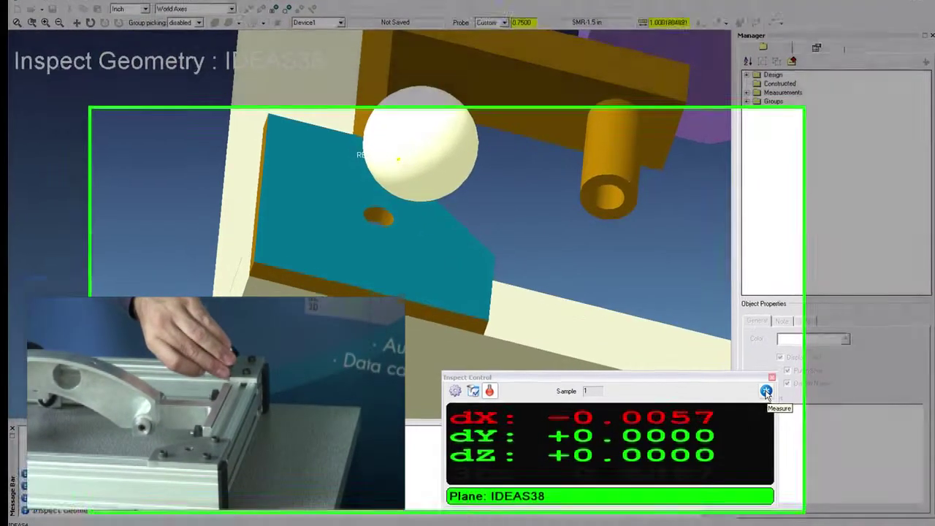
# Measure plane IDEAS38 and surface SURFRIBTOP, showing SURFRIBTOP's deviation colour map.
pyautogui.click(745, 394)
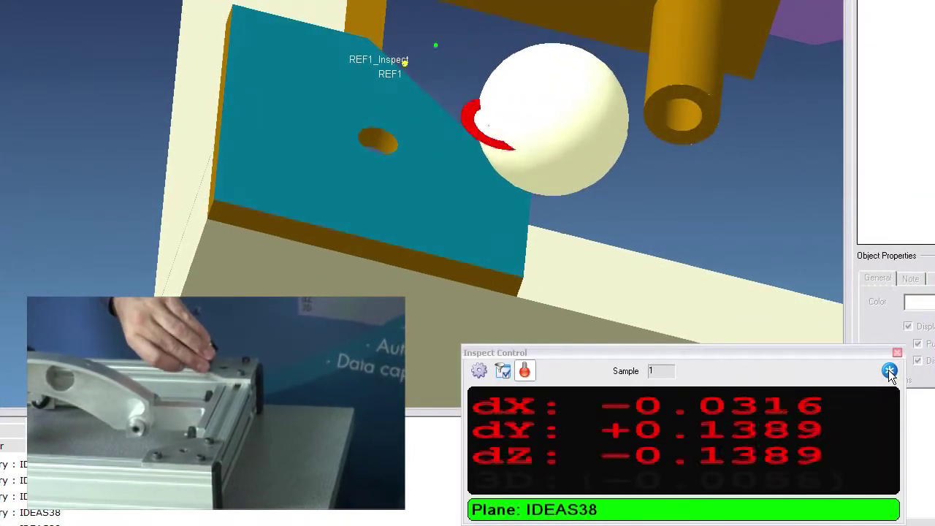
pyautogui.click(890, 374)
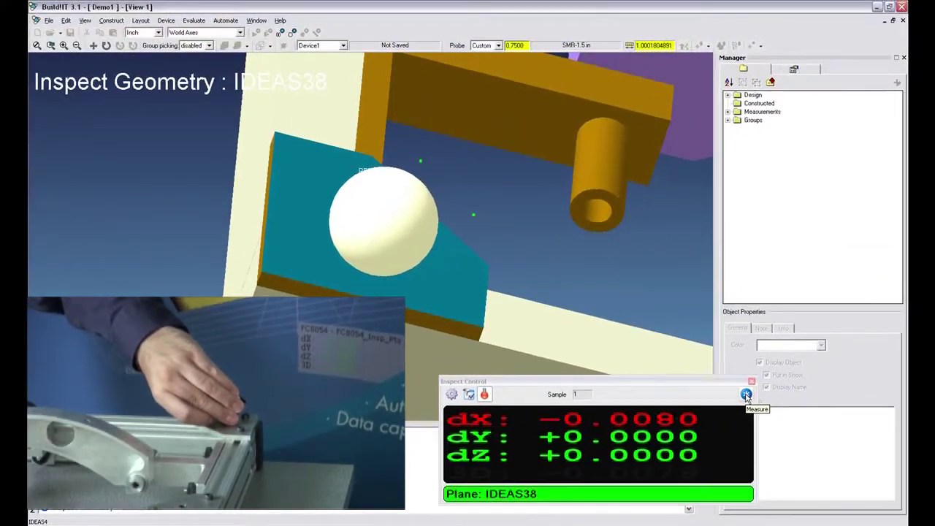
pyautogui.click(869, 374)
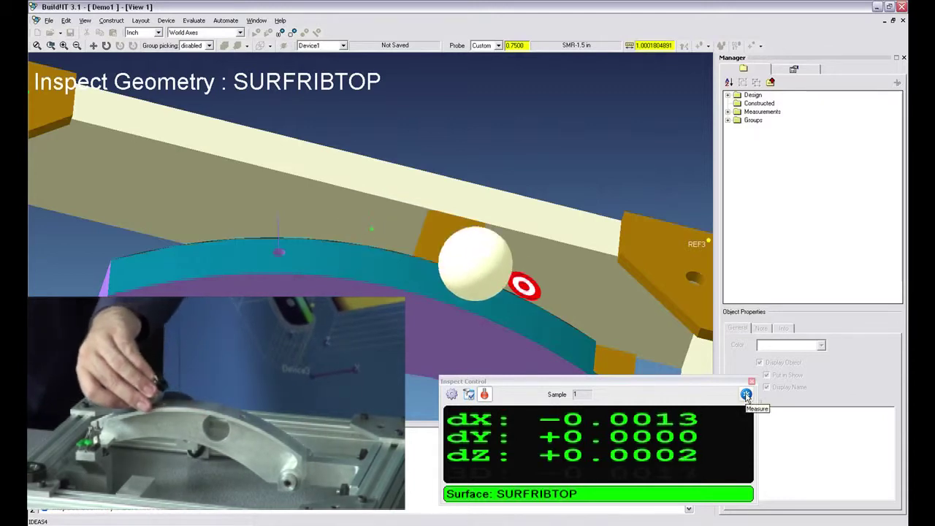
pyautogui.click(745, 395)
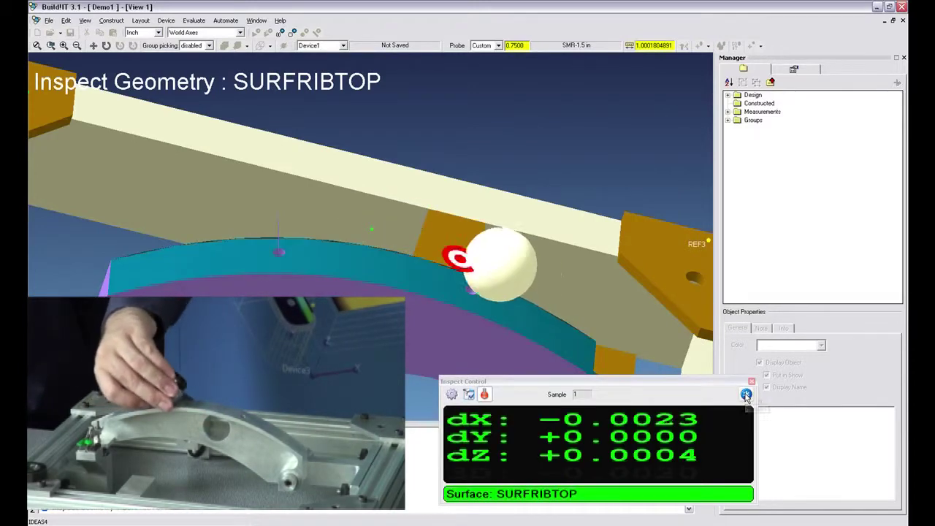
pyautogui.click(746, 395)
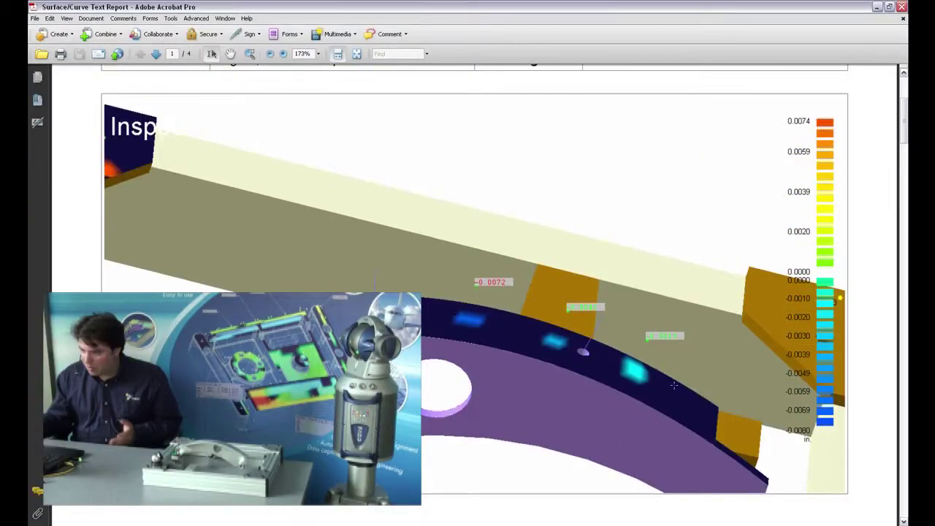
# Scroll the regenerated report to page 3, showing the IDEAS38 surface table with worst deviation -0.0080.
pyautogui.scroll(-10, 673, 385)
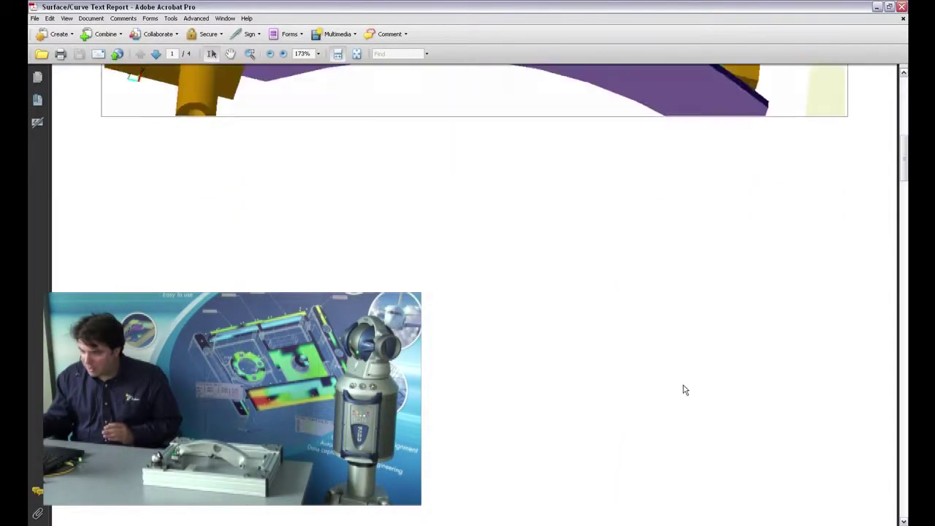
pyautogui.scroll(-10, 685, 388)
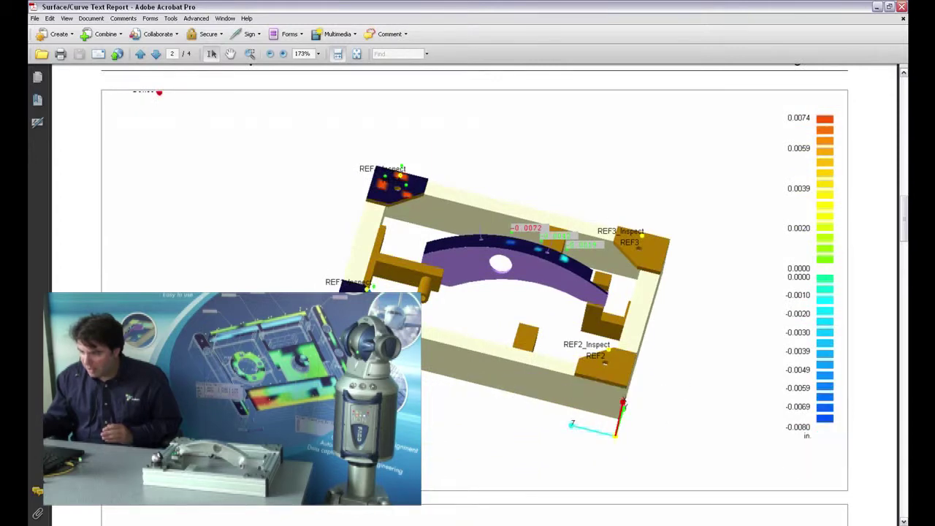
pyautogui.scroll(-15, 577, 338)
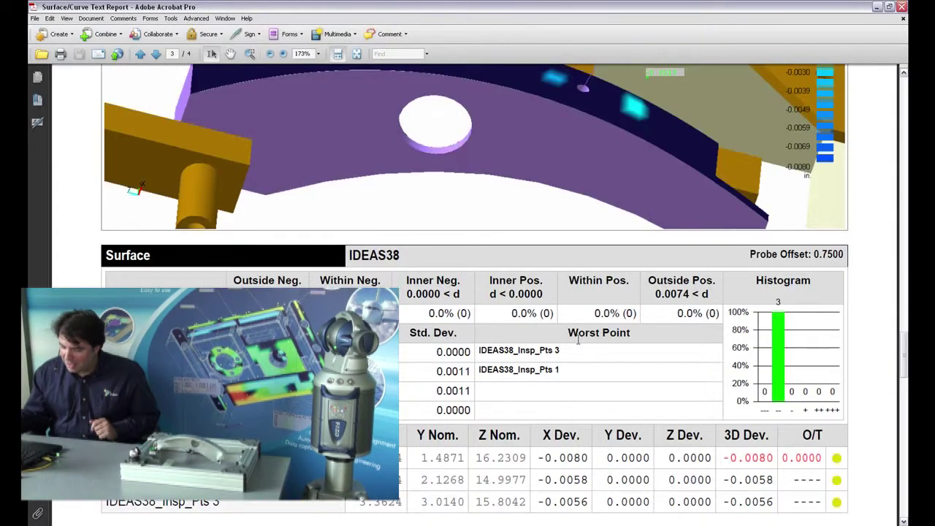